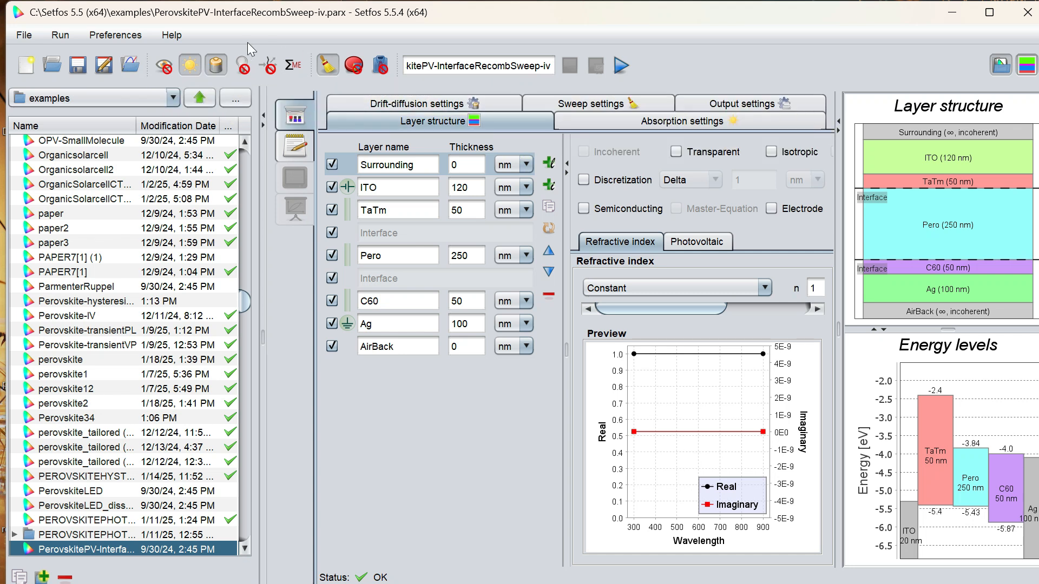
# Create a new simulation file.
pyautogui.click(26, 75)
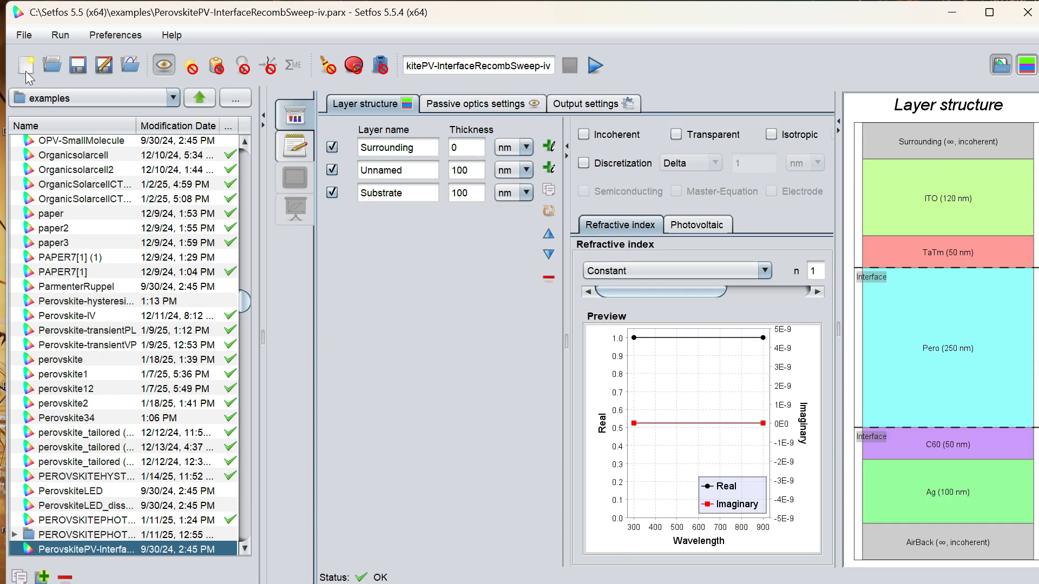
pyautogui.click(60, 66)
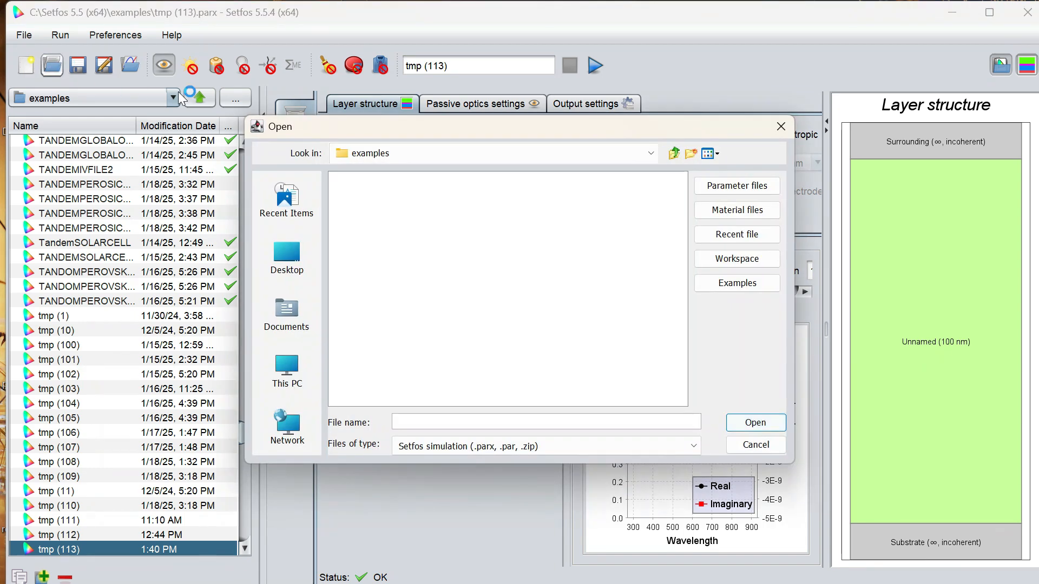
pyautogui.click(780, 126)
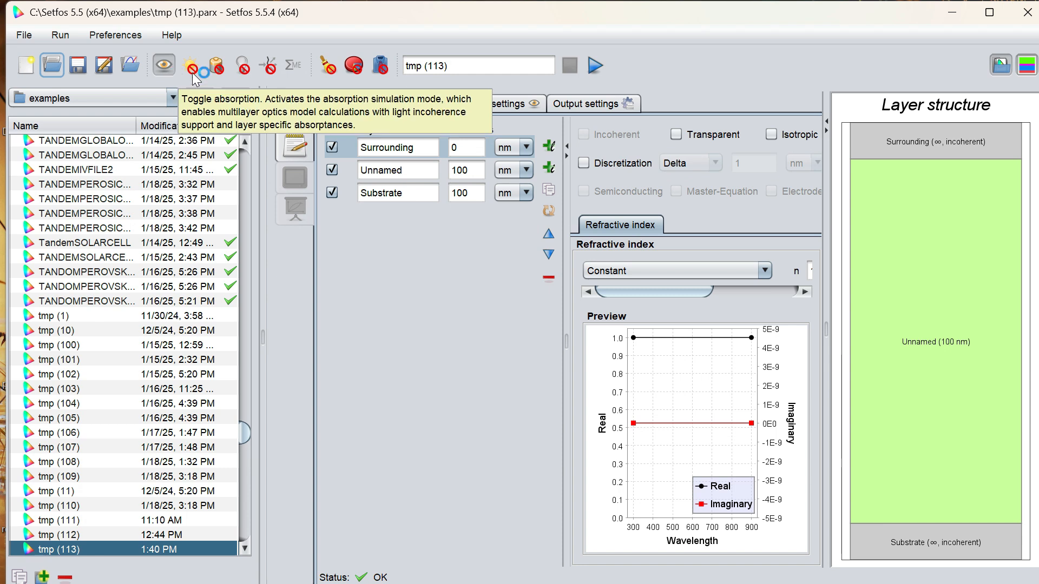
pyautogui.click(218, 70)
pyautogui.click(218, 70)
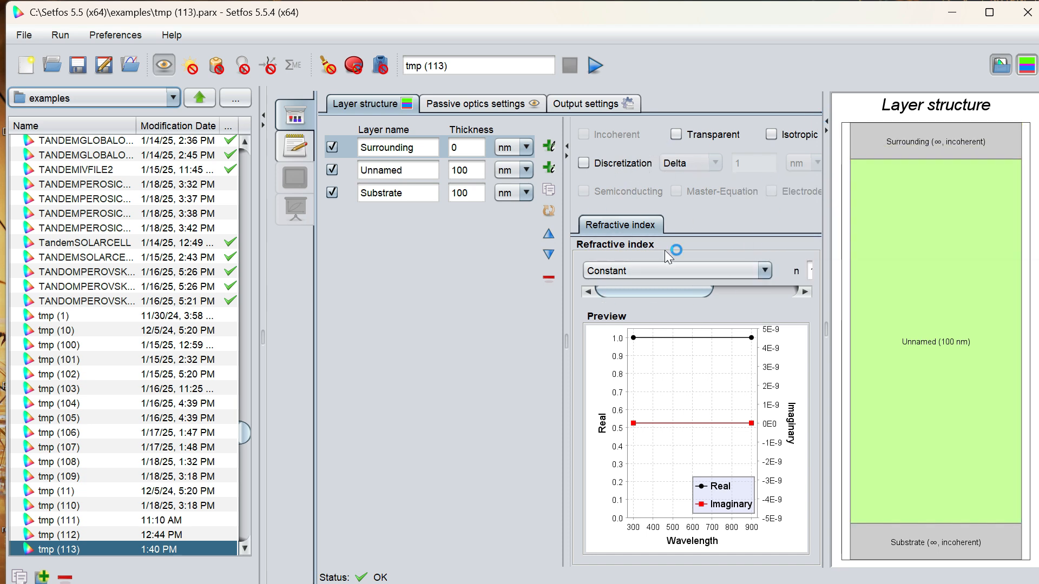
# Collapse the layer preview and file list panes, and add three layers directly beneath the Surrounding layer.
pyautogui.click(827, 134)
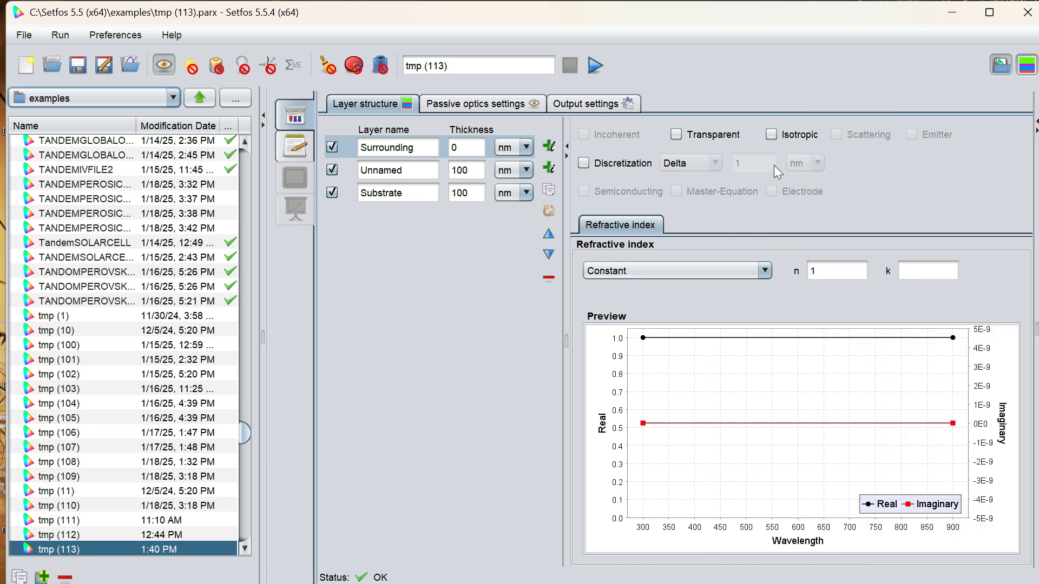
pyautogui.click(263, 116)
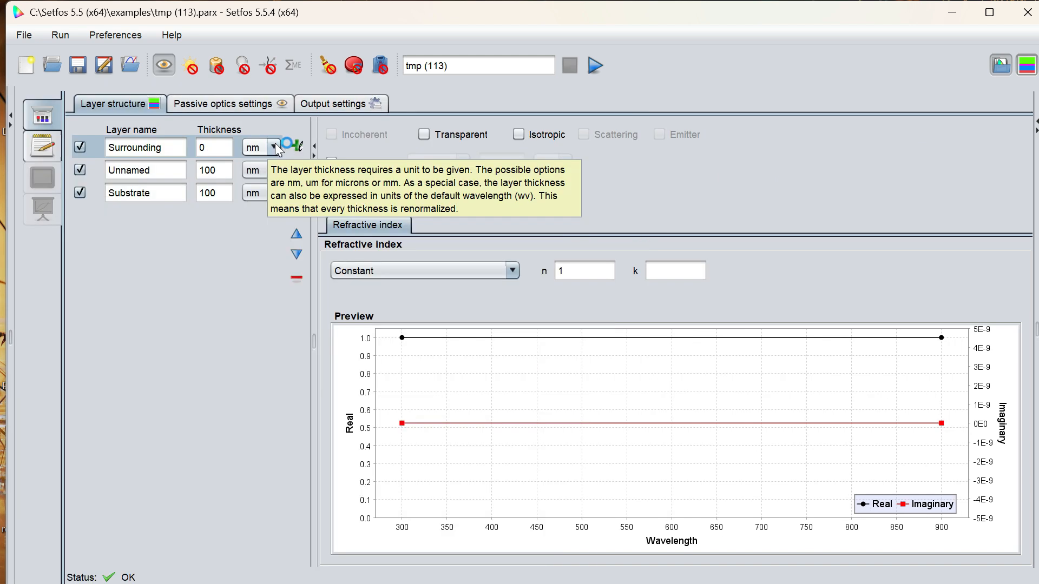
pyautogui.click(297, 147)
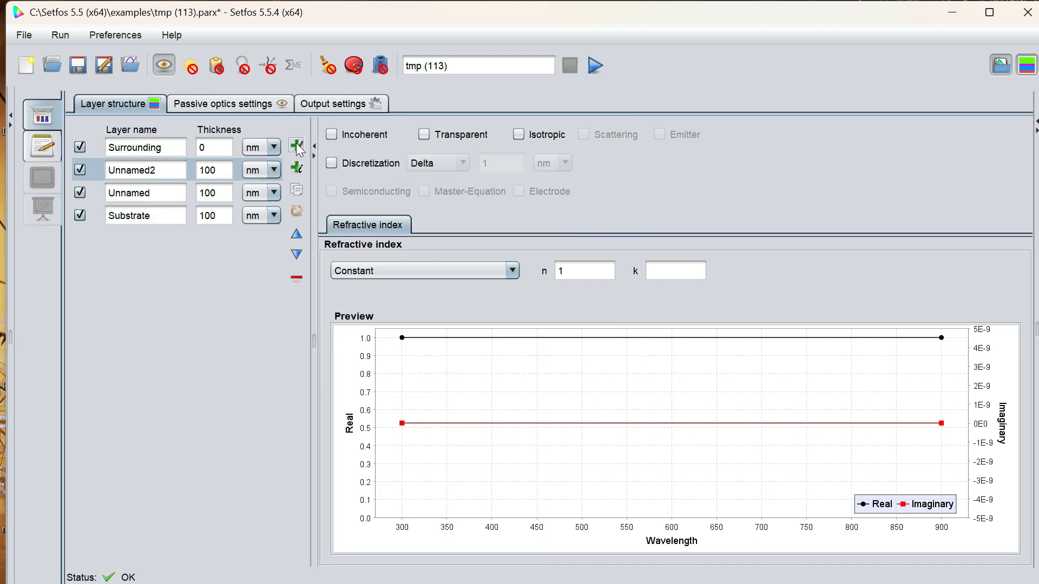
pyautogui.click(296, 146)
pyautogui.click(296, 147)
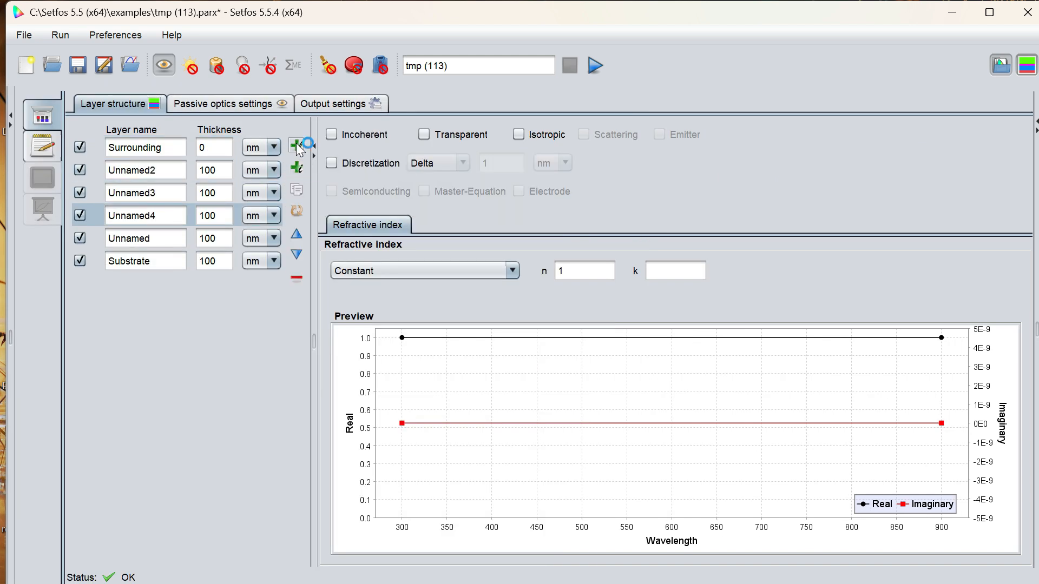
# Rename the topmost layer, Surrounding, as Air.
pyautogui.click(163, 148)
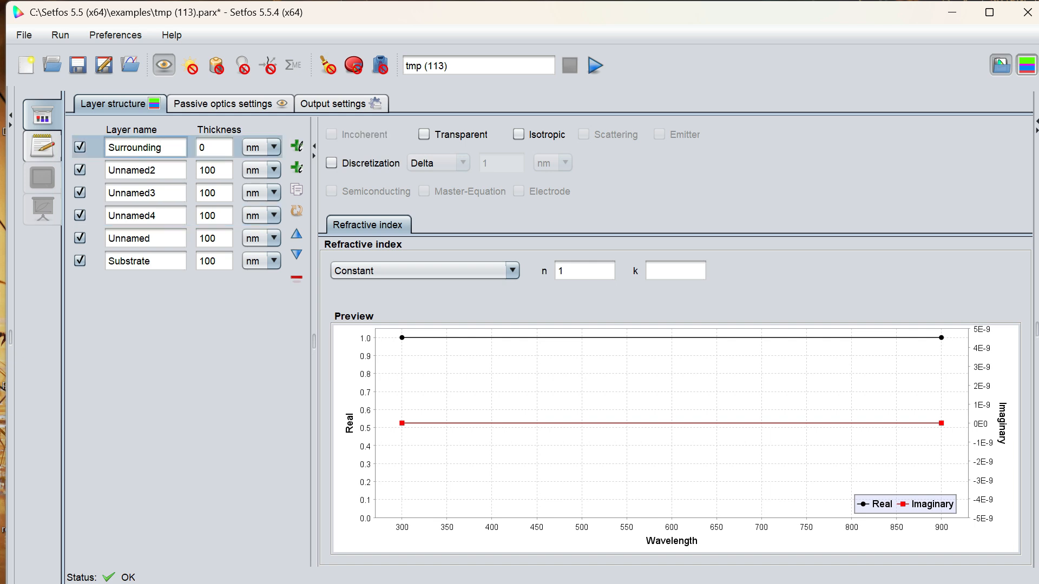
pyautogui.press('BackSpace')
pyautogui.press('BackSpace')
pyautogui.press('BackSpace')
pyautogui.press('BackSpace')
pyautogui.press('BackSpace')
pyautogui.press('BackSpace')
pyautogui.press('BackSpace')
pyautogui.press('BackSpace')
pyautogui.press('BackSpace')
pyautogui.press('BackSpace')
# Rename the second layer in the stack as Glass.
pyautogui.press('BackSpace')
pyautogui.write('Air')
pyautogui.click(161, 170)
pyautogui.press('BackSpace')
pyautogui.press('BackSpace')
pyautogui.press('BackSpace')
pyautogui.press('BackSpace')
pyautogui.press('BackSpace')
pyautogui.press('BackSpace')
pyautogui.press('BackSpace')
pyautogui.press('BackSpace')
pyautogui.write('Glass')
# Rename the layer directly below Glass as ITO.
pyautogui.click(157, 215)
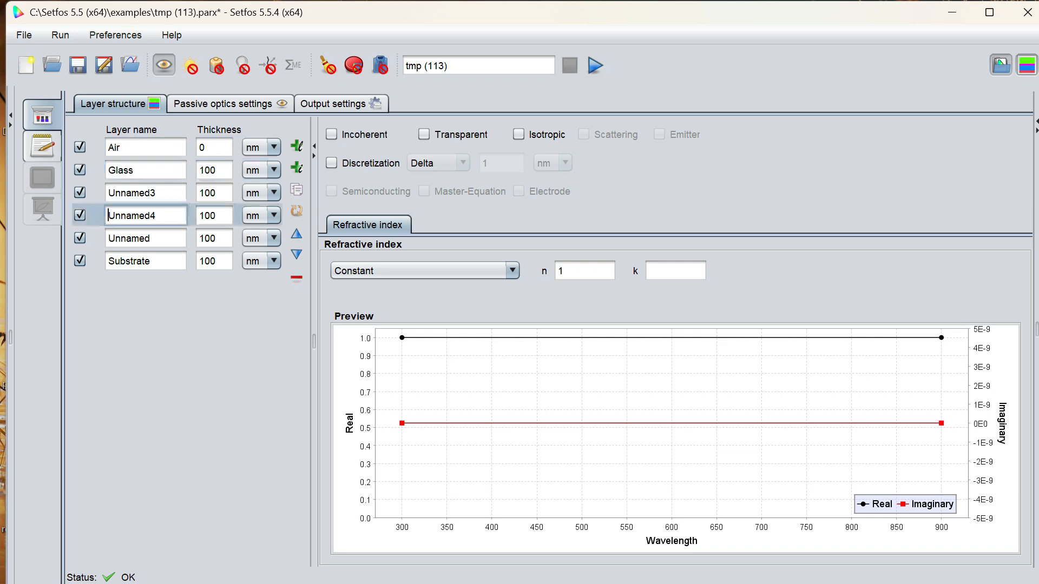
pyautogui.click(161, 193)
pyautogui.press('BackSpace')
pyautogui.press('BackSpace')
pyautogui.press('BackSpace')
pyautogui.press('BackSpace')
pyautogui.press('BackSpace')
pyautogui.press('BackSpace')
pyautogui.press('BackSpace')
pyautogui.press('BackSpace')
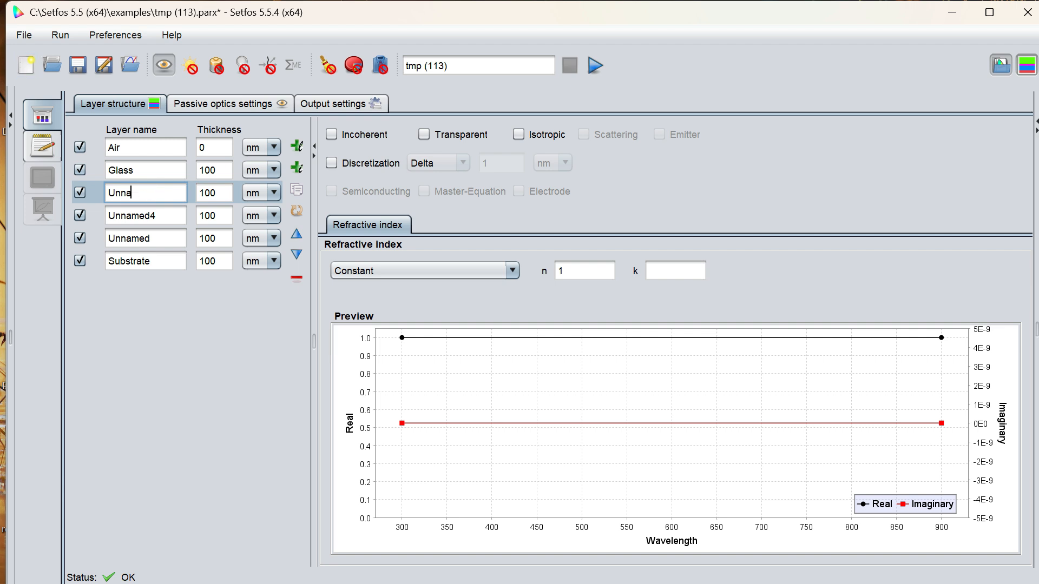
pyautogui.write('ITO')
# Rename the layer directly below ITO as Pedot.
pyautogui.click(109, 216)
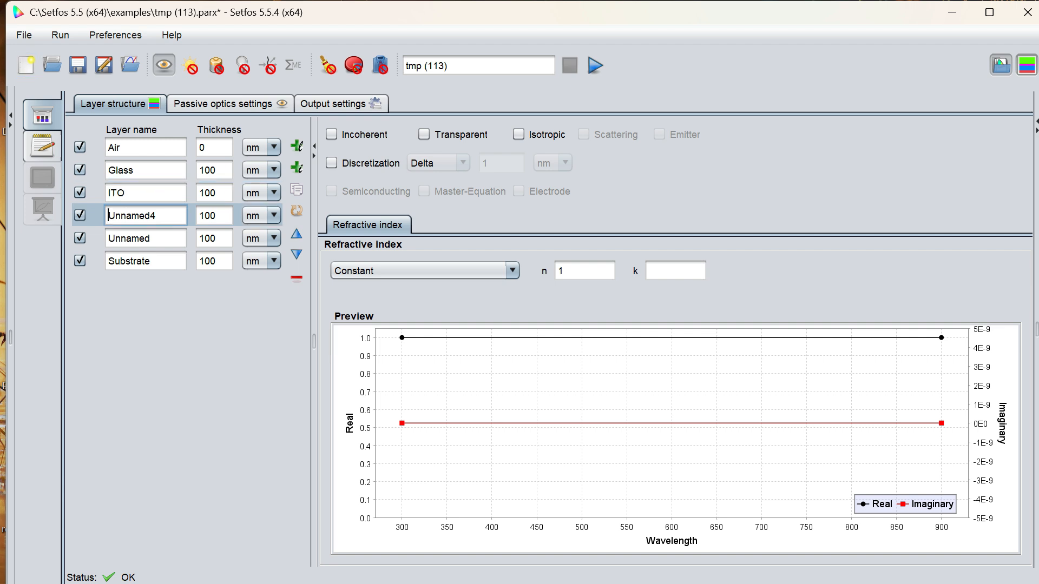
pyautogui.press('BackSpace')
pyautogui.press('BackSpace')
pyautogui.press('BackSpace')
pyautogui.press('BackSpace')
pyautogui.press('BackSpace')
pyautogui.press('BackSpace')
pyautogui.press('BackSpace')
pyautogui.press('BackSpace')
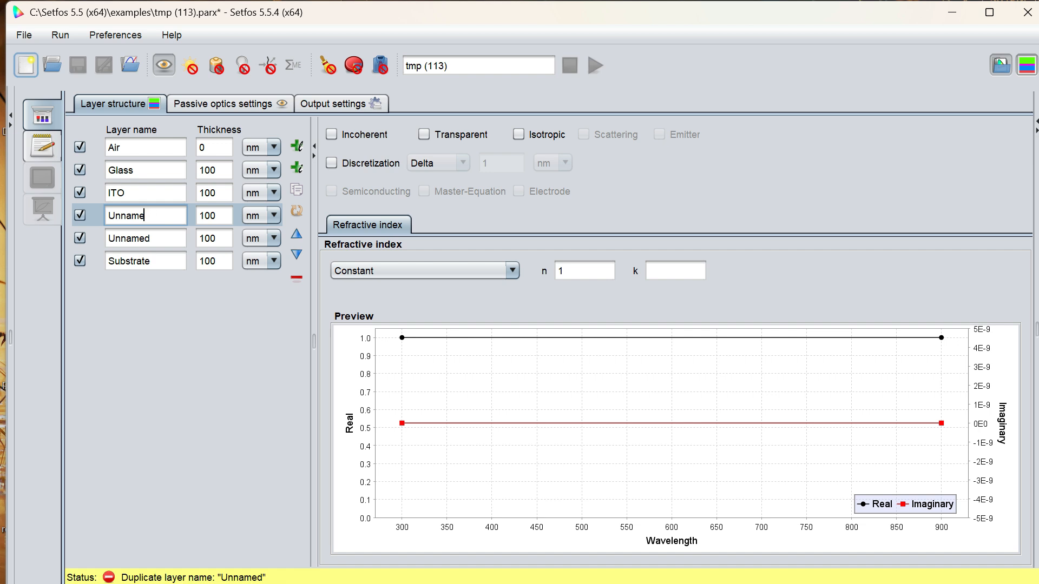
pyautogui.write('Pedot')
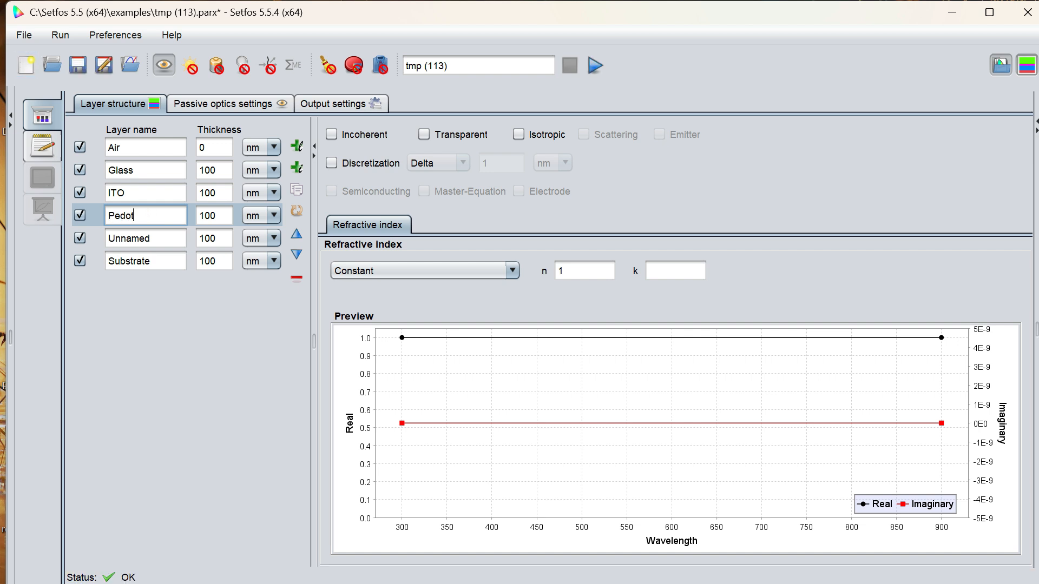
# Rename the unnamed layer between Pedot and Substrate as P3HT-PCBM.
pyautogui.click(151, 238)
pyautogui.press('BackSpace')
pyautogui.press('BackSpace')
pyautogui.press('BackSpace')
pyautogui.press('BackSpace')
pyautogui.press('BackSpace')
pyautogui.press('BackSpace')
pyautogui.press('BackSpace')
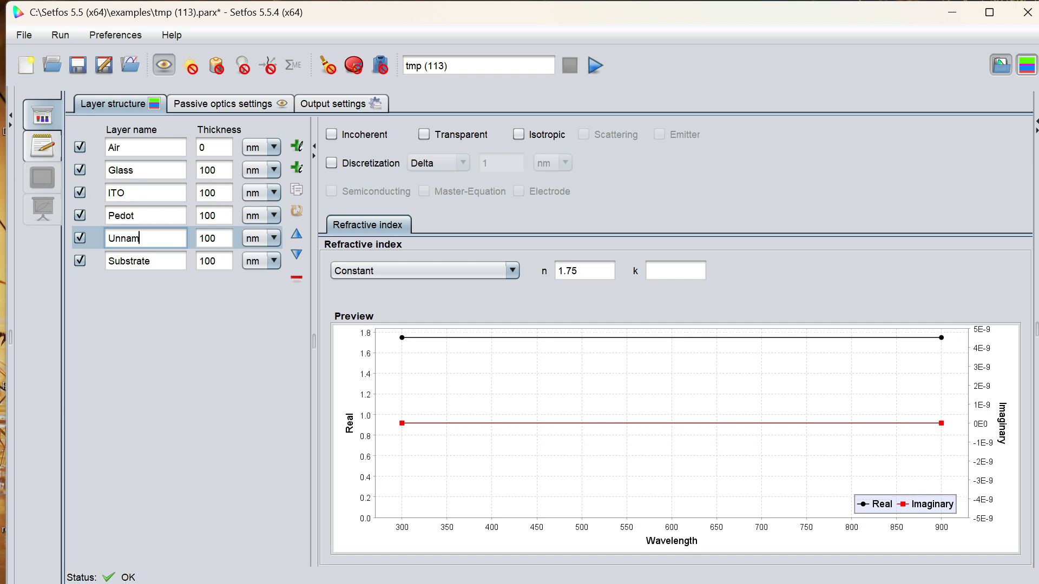
pyautogui.write('P3HT-PCBM')
# Add a layer beneath P3HT-PCBM and name it Al.
pyautogui.click(298, 147)
pyautogui.click(151, 261)
pyautogui.press('BackSpace')
pyautogui.press('BackSpace')
pyautogui.press('BackSpace')
pyautogui.press('BackSpace')
pyautogui.press('BackSpace')
pyautogui.press('BackSpace')
pyautogui.press('BackSpace')
pyautogui.write('Al')
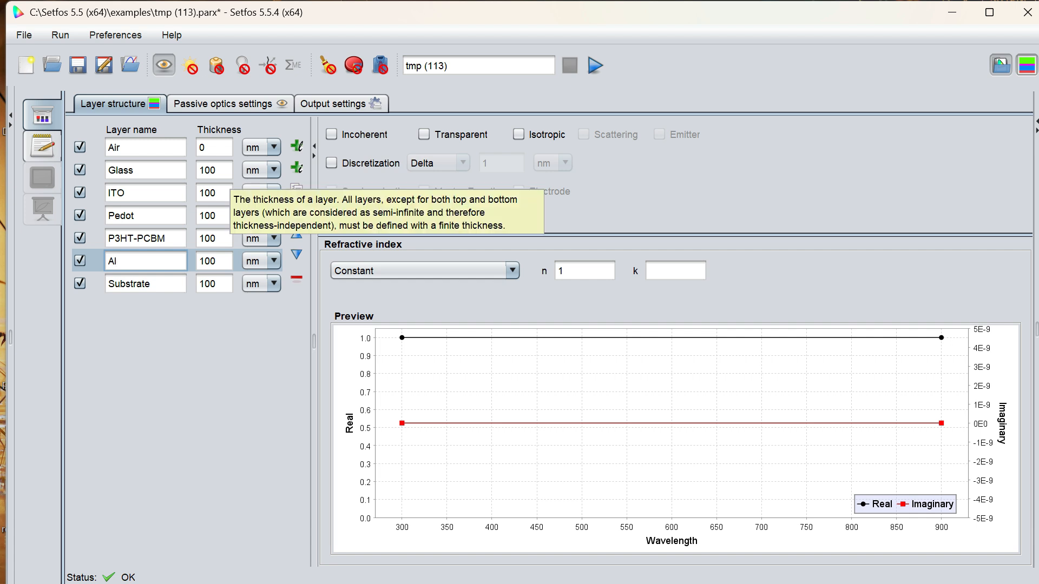
# Set the Glass layer's thickness to 10 nm and the ITO layer's thickness to 120 nm.
pyautogui.click(228, 171)
pyautogui.press('BackSpace')
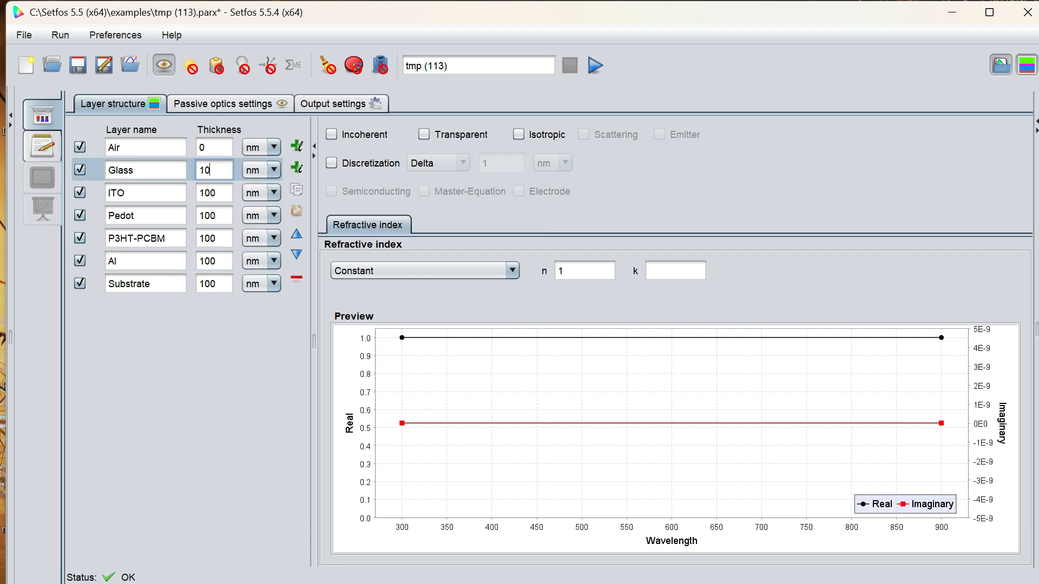
pyautogui.click(223, 193)
pyautogui.press('BackSpace')
pyautogui.press('BackSpace')
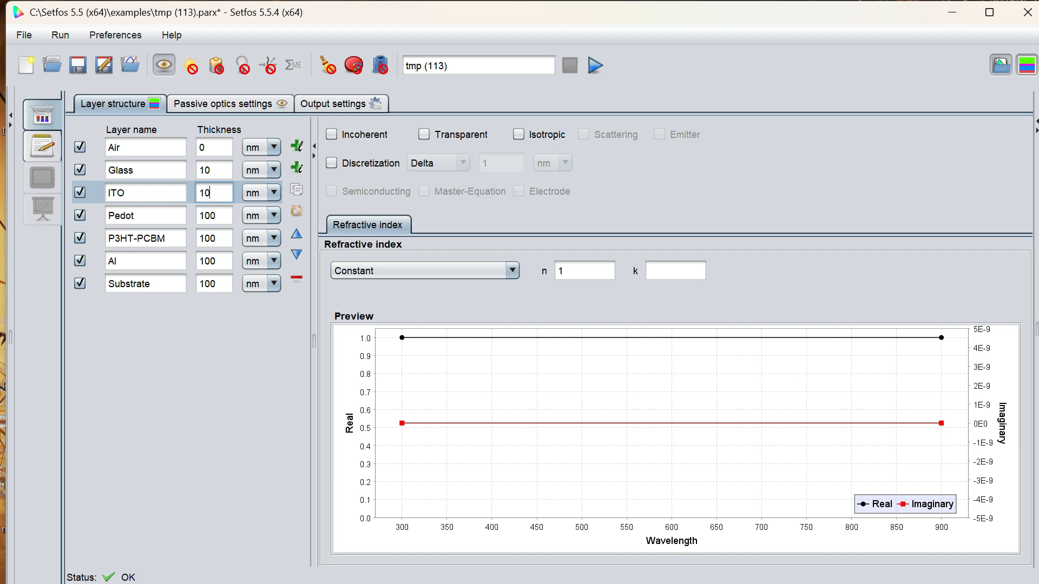
pyautogui.write('20')
# Set the Pedot layer's thickness to 110 nm.
pyautogui.click(221, 216)
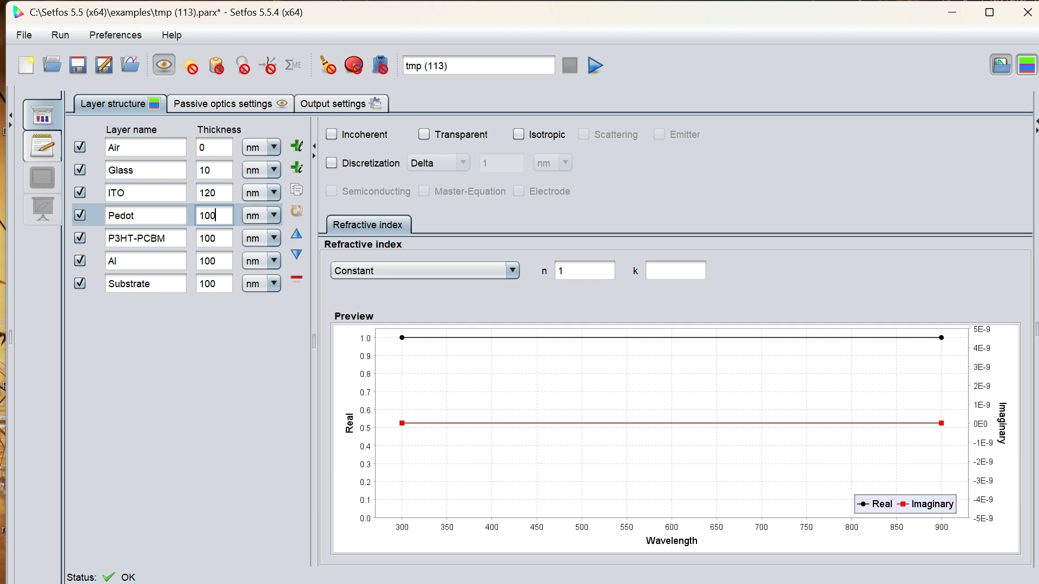
pyautogui.press('BackSpace')
pyautogui.press('BackSpace')
pyautogui.write('11')
pyautogui.press('BackSpace')
pyautogui.write('0')
# Set the Substrate layer's thickness to 0 nm.
pyautogui.click(220, 239)
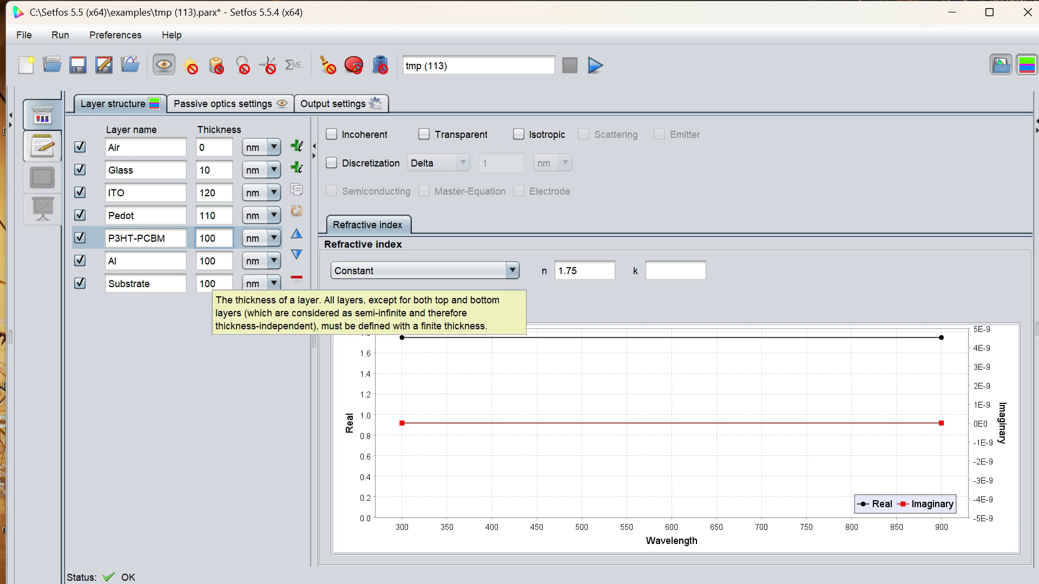
pyautogui.click(214, 284)
pyautogui.press('BackSpace')
pyautogui.press('BackSpace')
pyautogui.press('BackSpace')
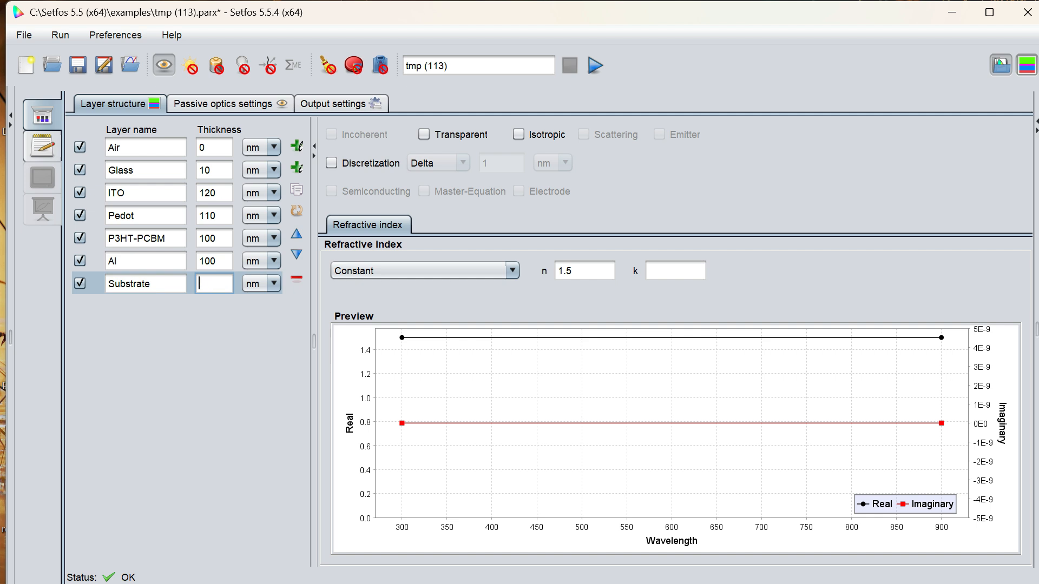
pyautogui.write('0')
# Set the Glass layer's constant refractive index n to 1.5 and mark the layer as incoherent.
pyautogui.click(132, 170)
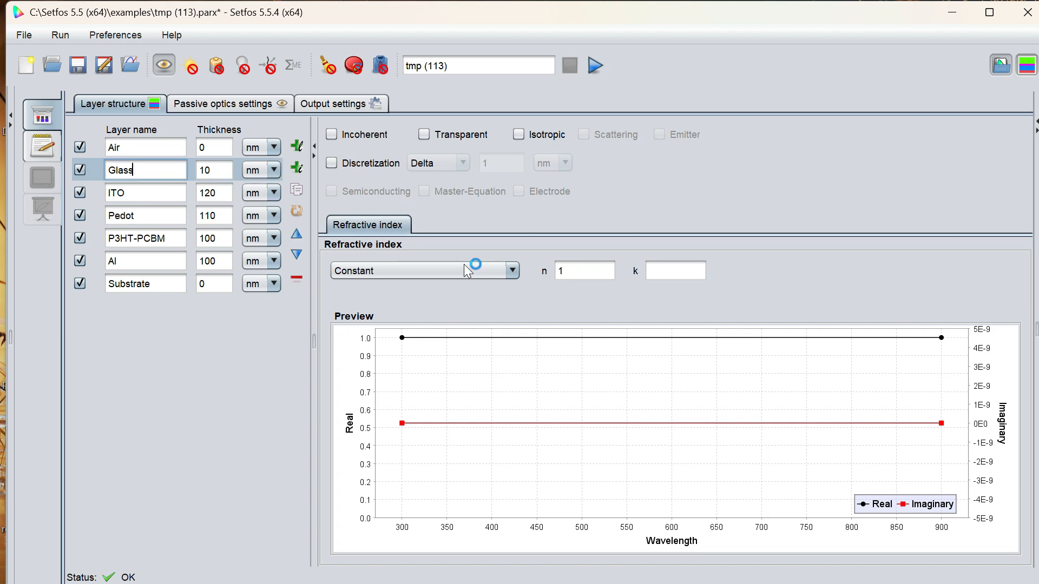
pyautogui.click(585, 271)
pyautogui.write('.5')
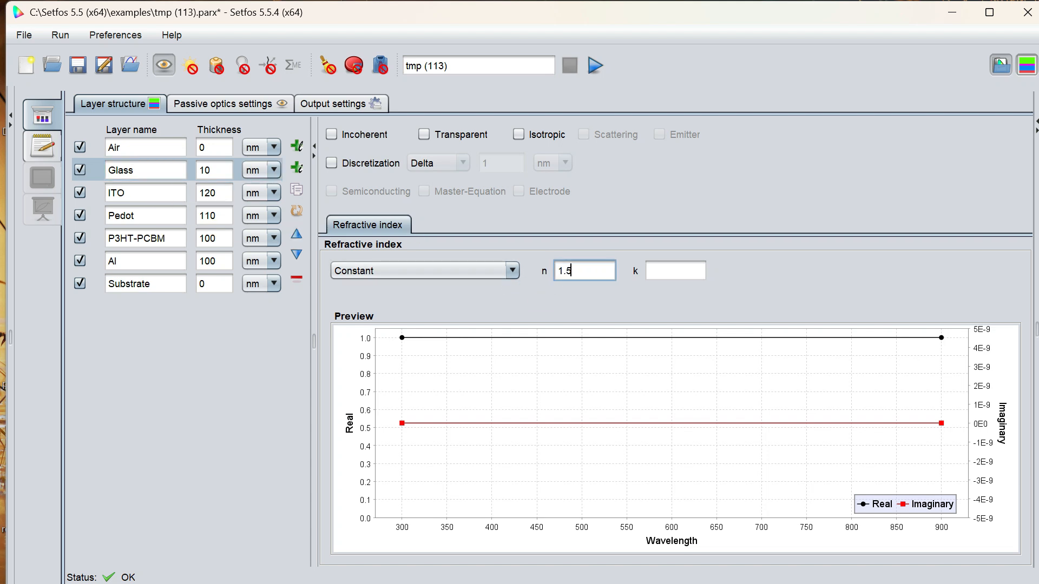
pyautogui.click(332, 137)
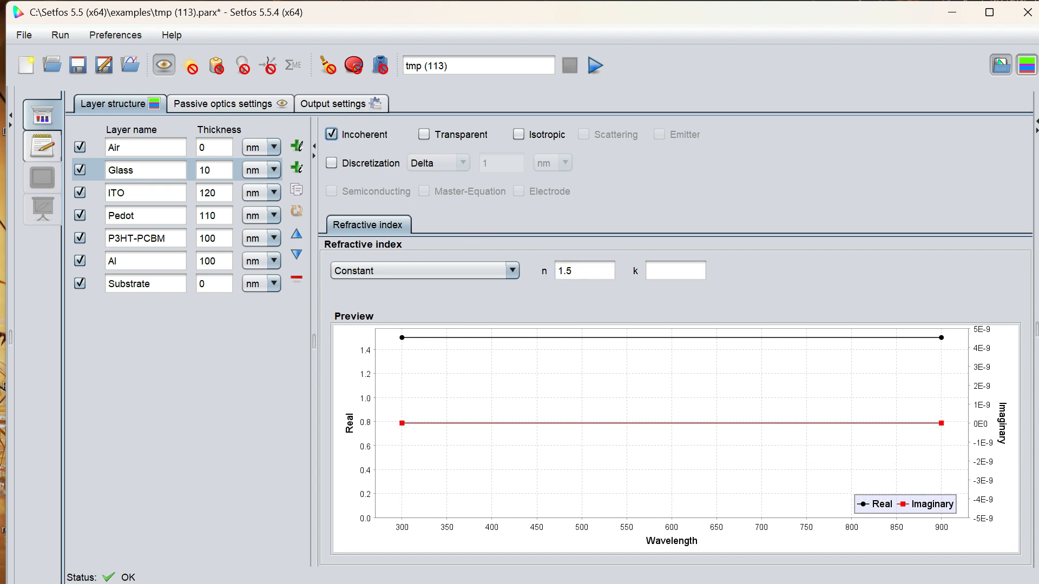
# Switch the ITO layer's refractive index to File (tabulated nk values) and import the material file 2ITO.nk.
pyautogui.click(145, 148)
pyautogui.click(145, 194)
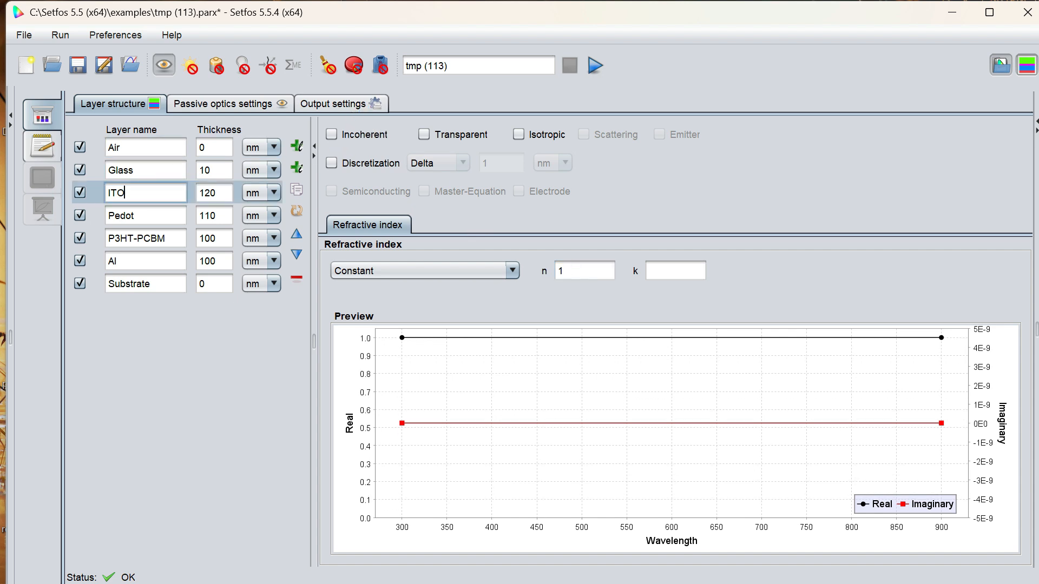
pyautogui.click(495, 269)
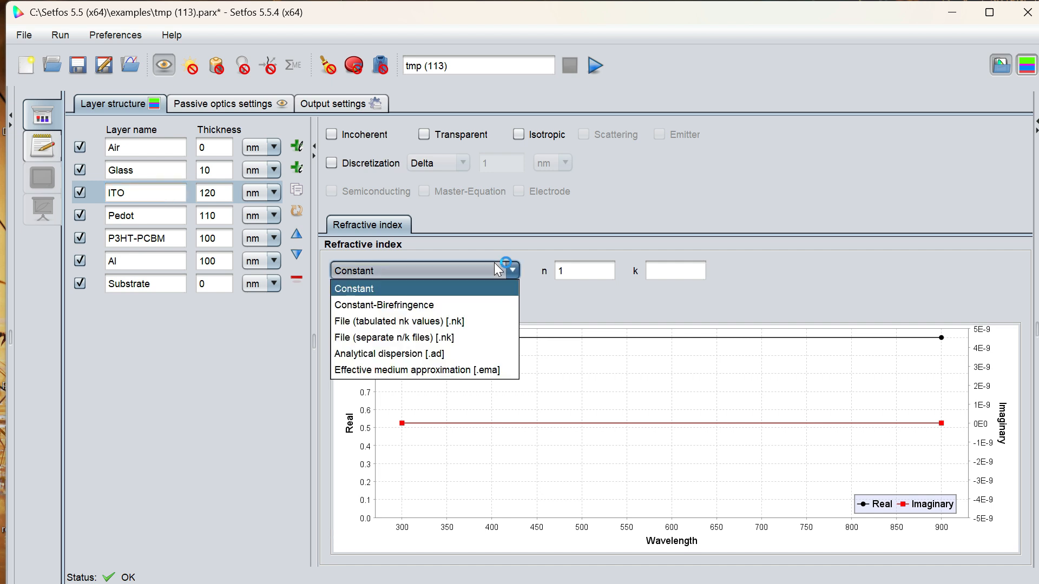
pyautogui.click(440, 324)
pyautogui.click(564, 275)
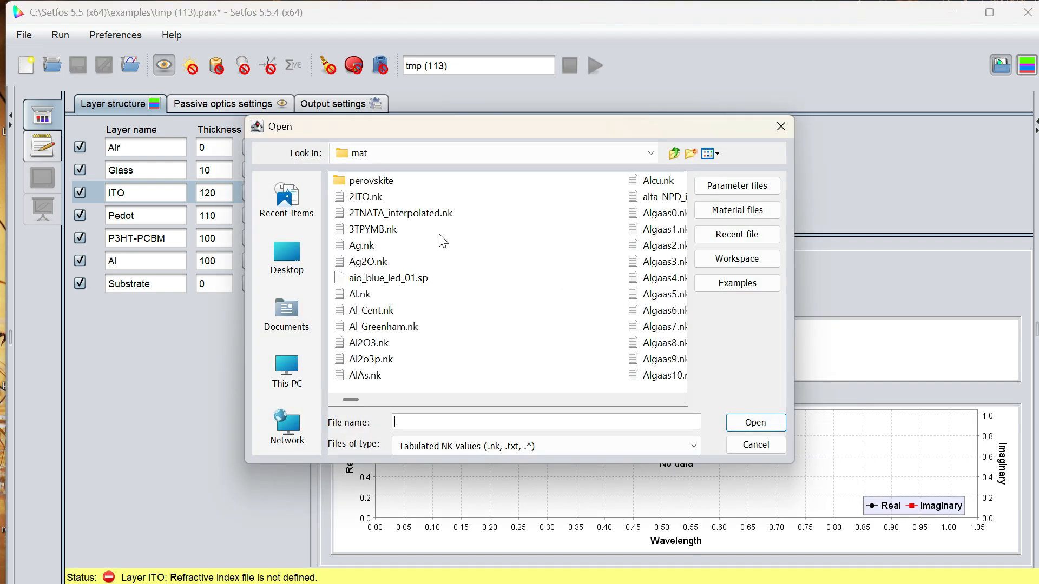
pyautogui.click(382, 198)
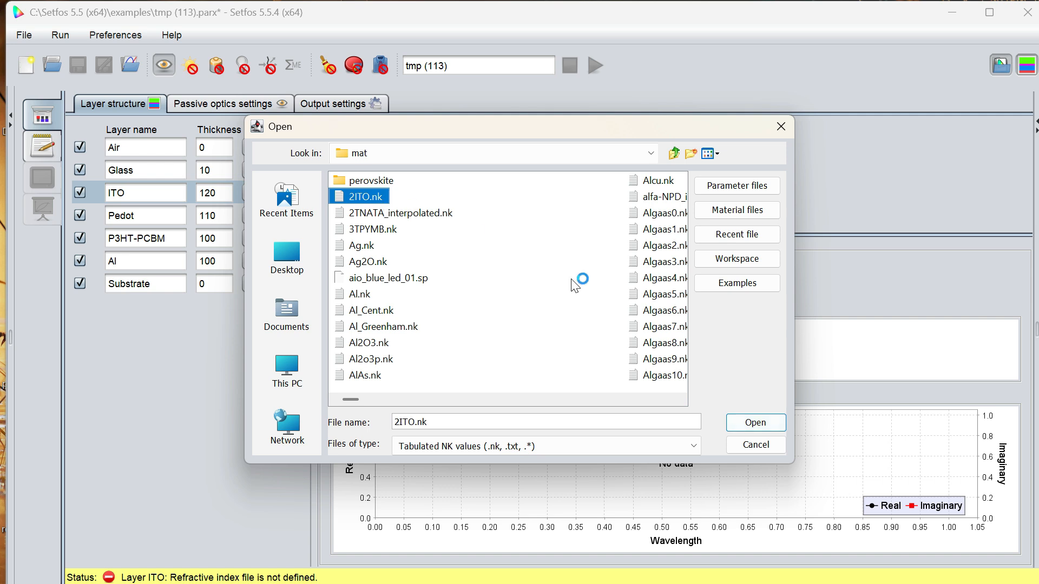
pyautogui.click(756, 423)
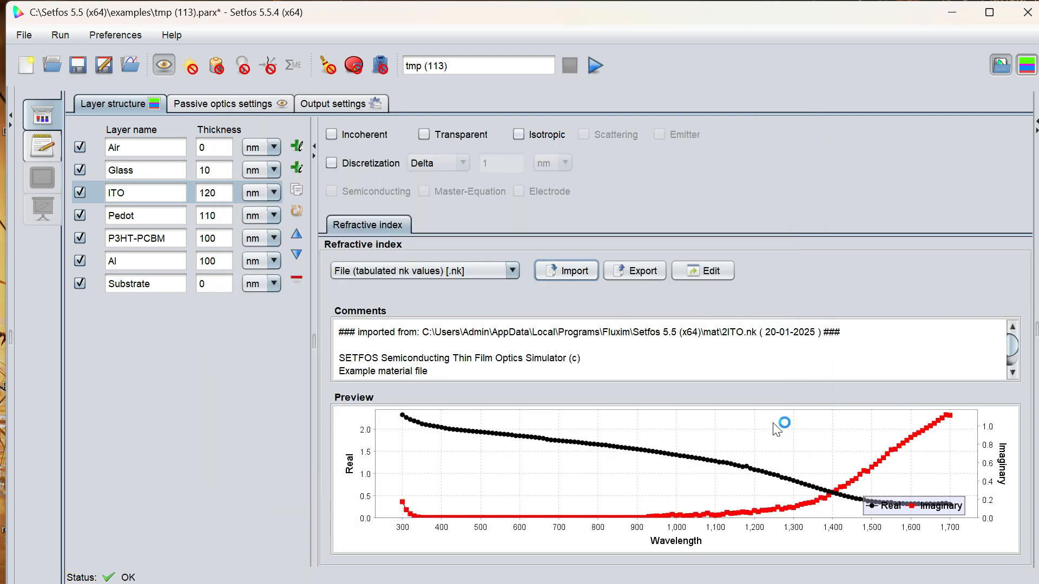
# Switch the Pedot layer's refractive index to File (tabulated nk values) and import the material file PEDOT_BaytronP_AL4083.nk.
pyautogui.click(198, 215)
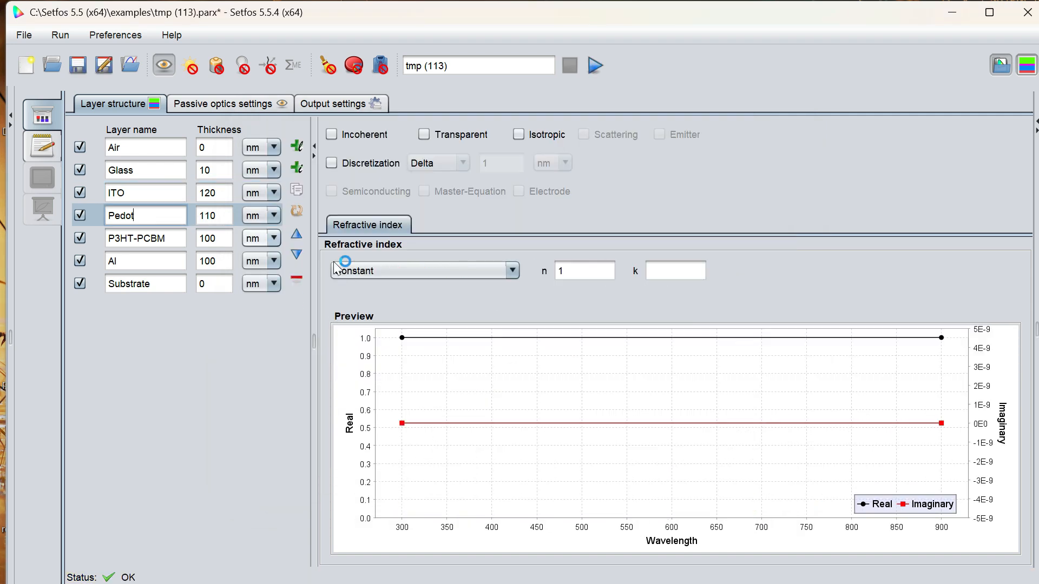
pyautogui.click(391, 274)
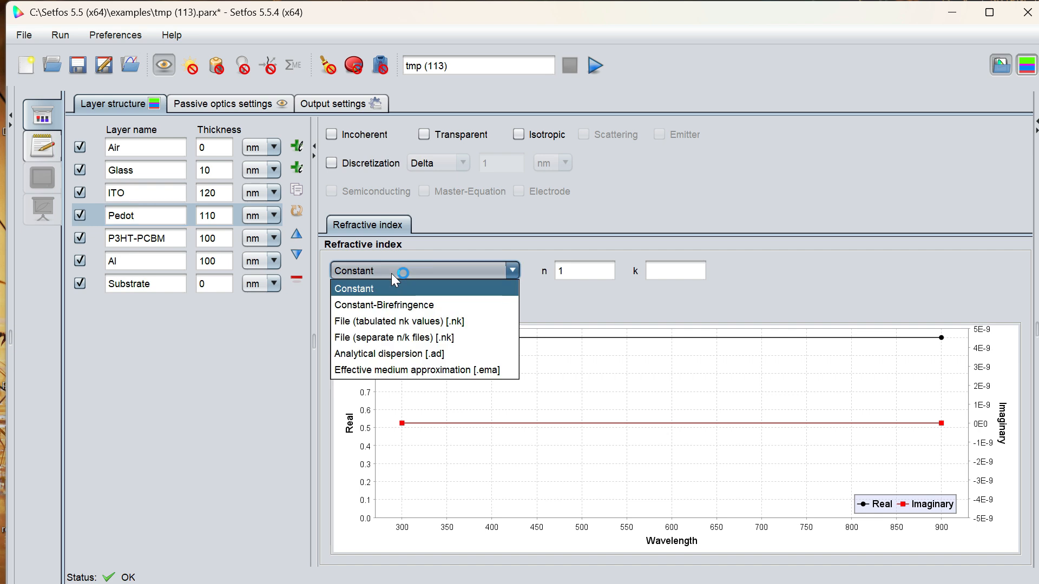
pyautogui.click(439, 335)
pyautogui.click(455, 272)
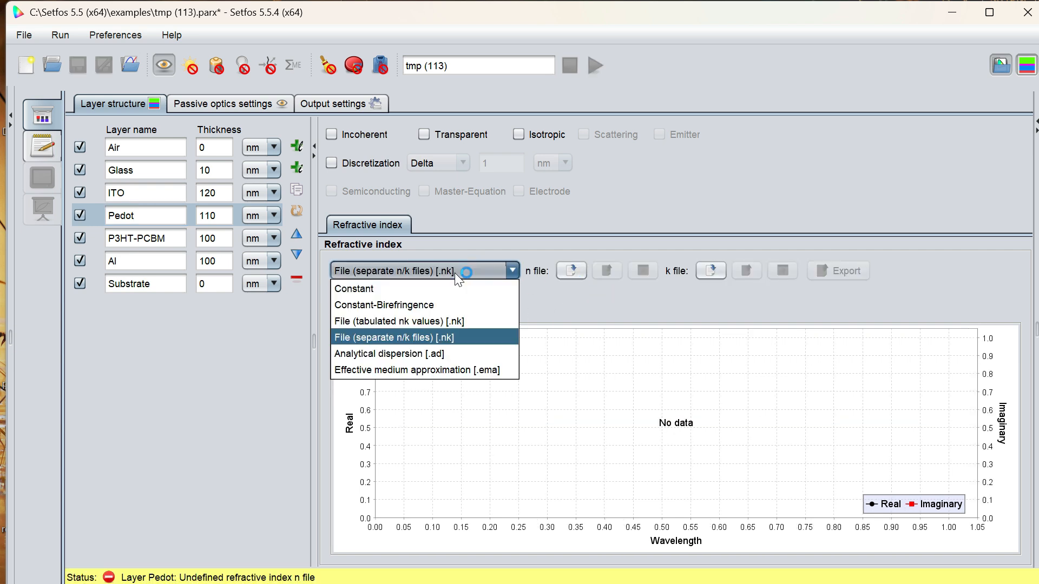
pyautogui.click(433, 319)
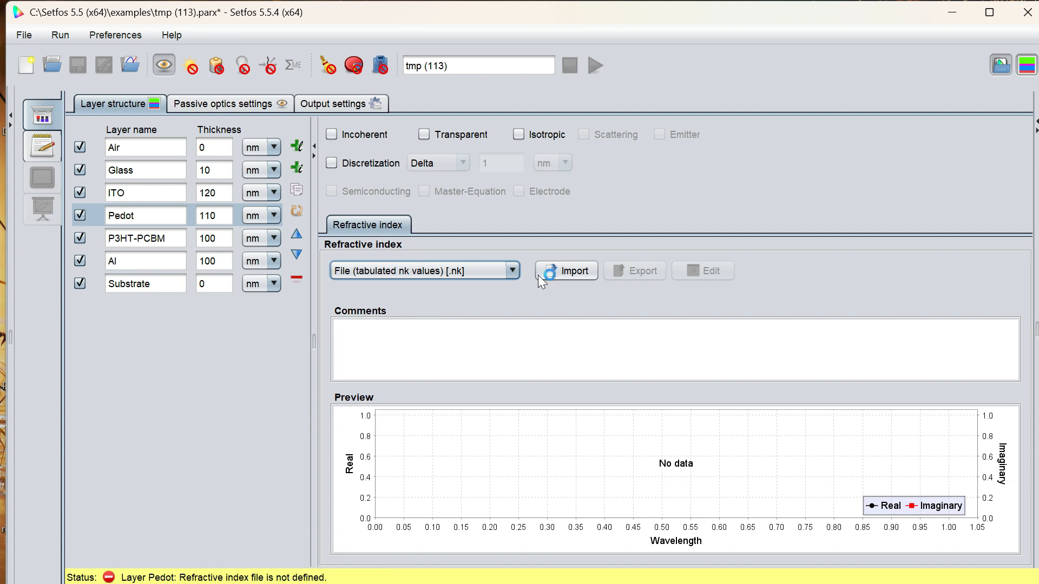
pyautogui.click(558, 274)
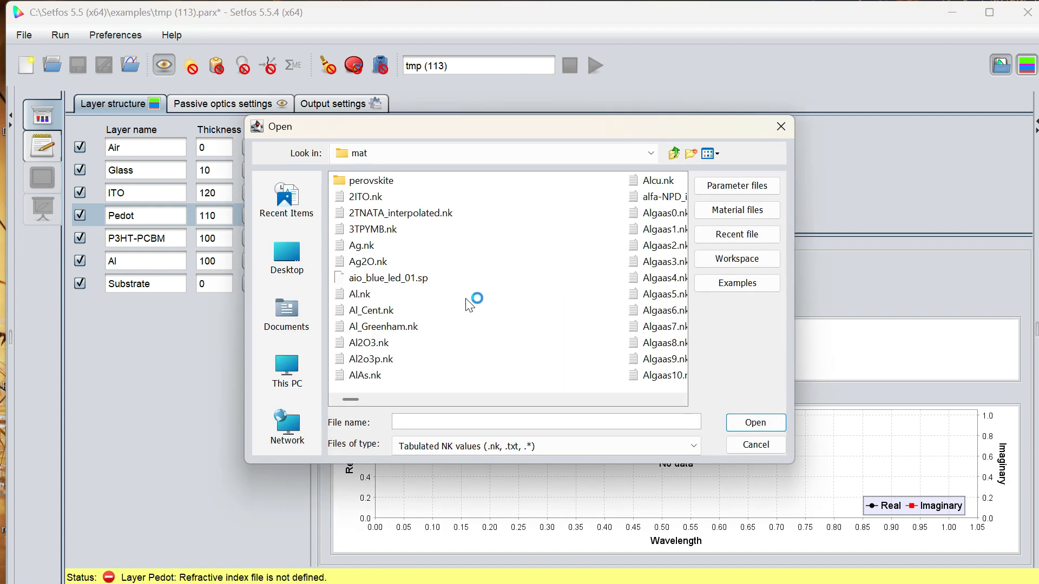
pyautogui.press('Right')
pyautogui.press('Right')
pyautogui.press('Right')
pyautogui.press('Right')
pyautogui.press('Right')
pyautogui.press('Right')
pyautogui.press('Right')
pyautogui.press('Right')
pyautogui.press('Right')
pyautogui.press('Right')
pyautogui.press('Right')
pyautogui.press('Right')
pyautogui.press('Right')
pyautogui.press('Right')
pyautogui.press('Right')
pyautogui.press('Right')
pyautogui.press('Right')
pyautogui.press('Right')
pyautogui.press('Right')
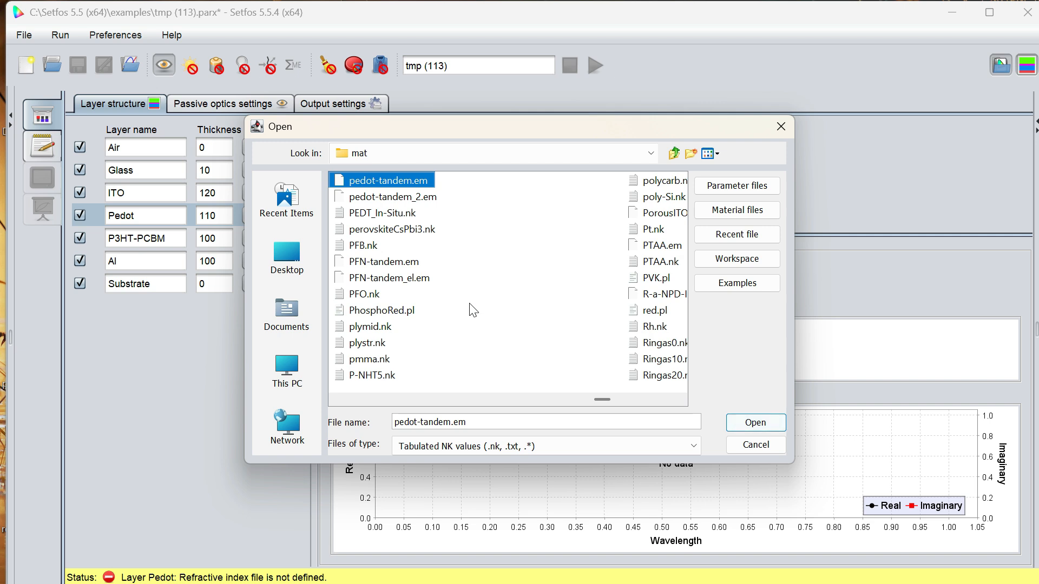
pyautogui.press('Left')
pyautogui.click(424, 329)
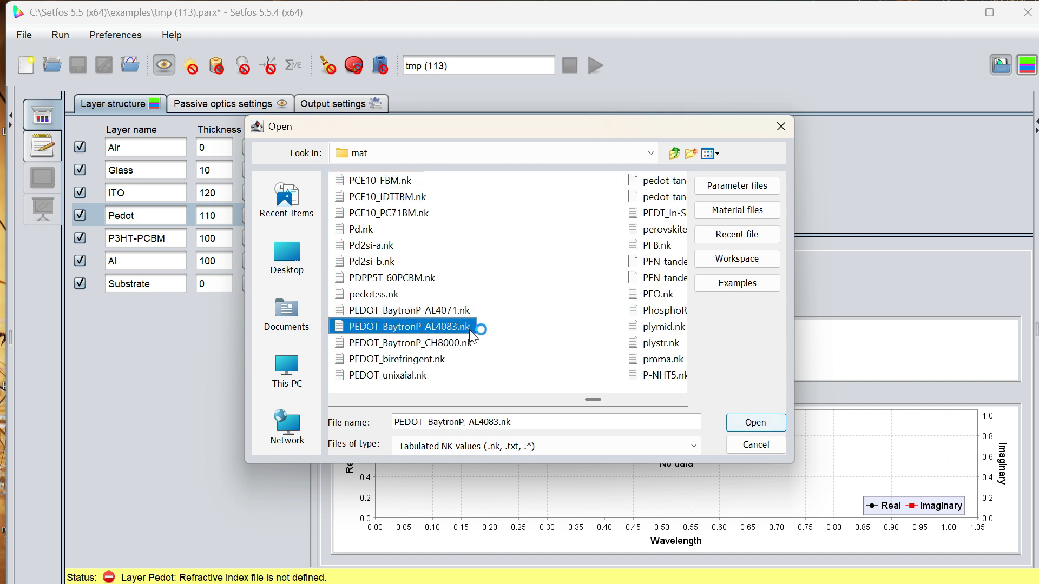
pyautogui.click(742, 422)
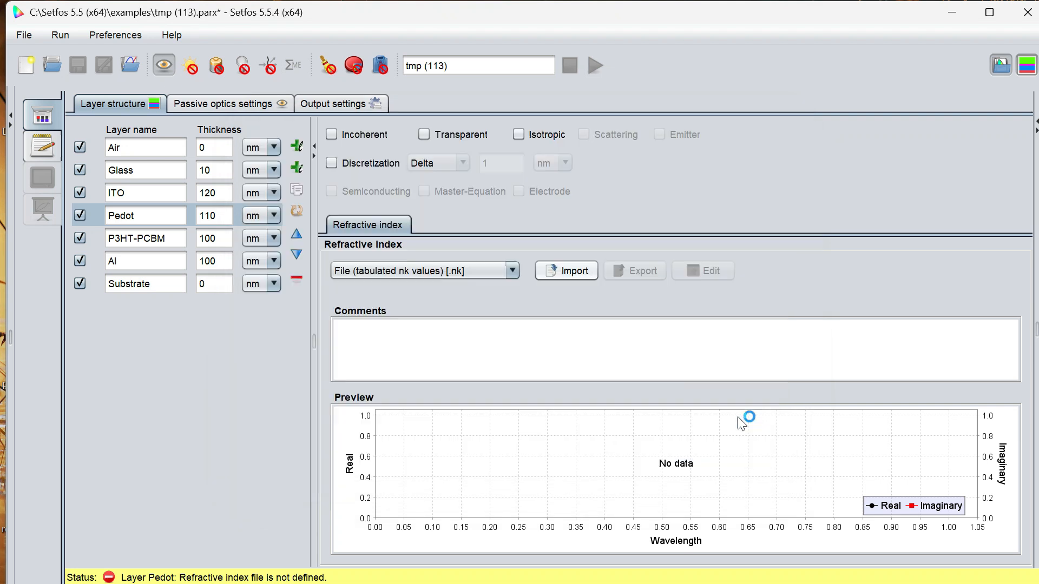
# Switch the P3HT-PCBM layer's refractive index to File (tabulated nk values) and import the material file P3HT-PCBM.nk.
pyautogui.click(216, 238)
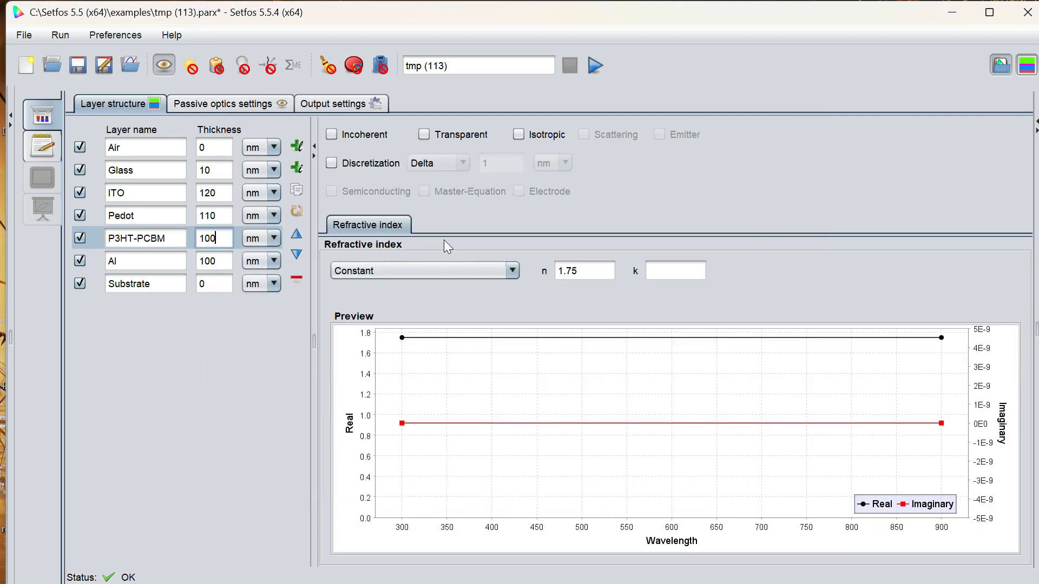
pyautogui.click(468, 269)
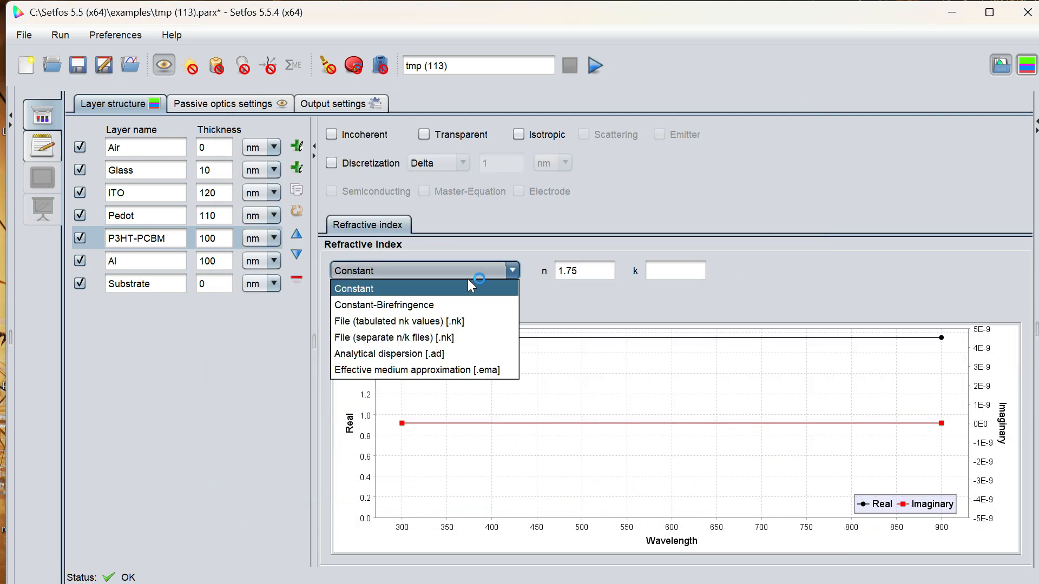
pyautogui.click(465, 316)
pyautogui.click(580, 266)
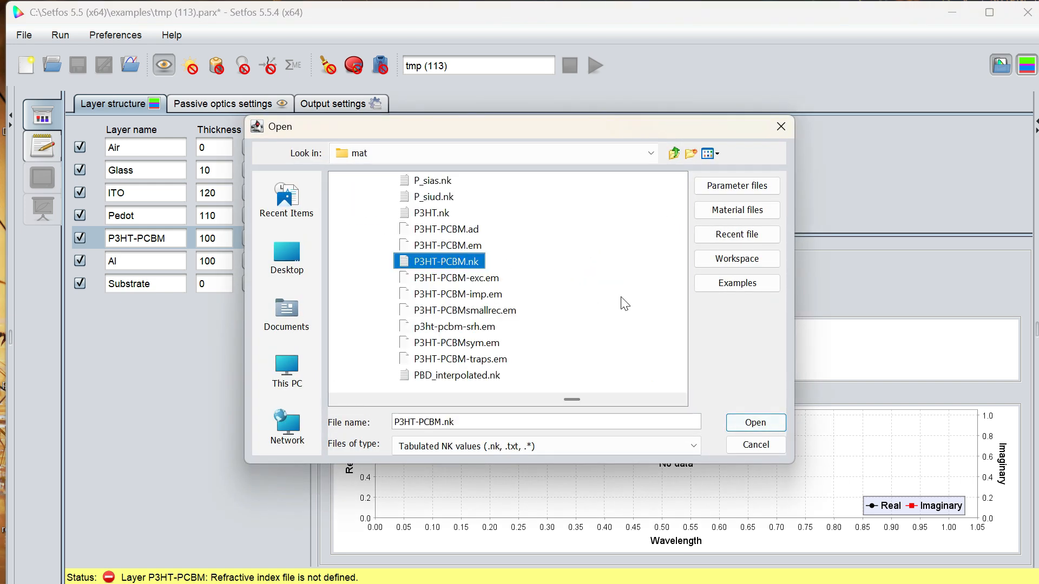
pyautogui.click(754, 422)
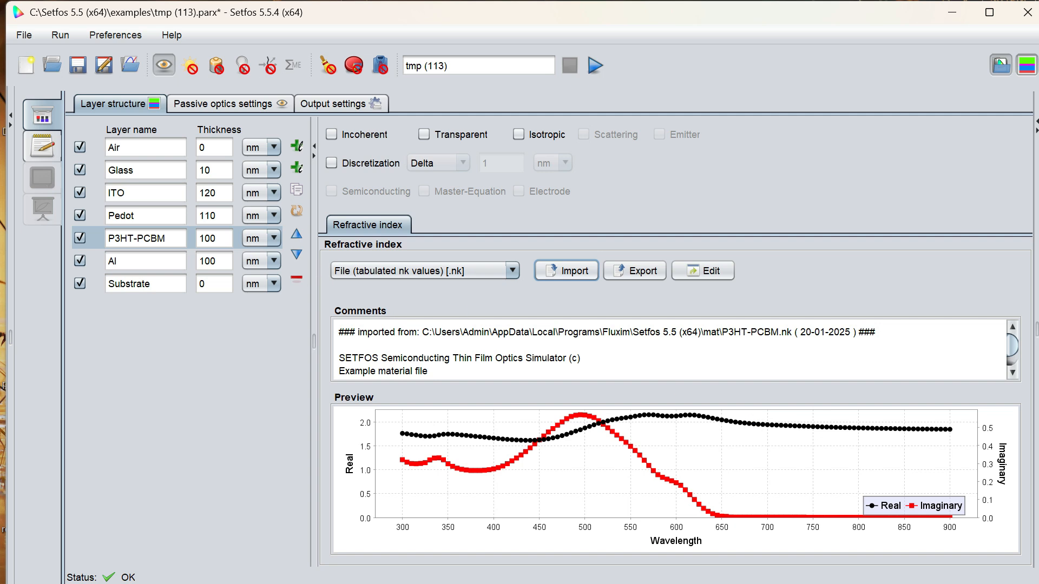
# Import Al.nk as the Al layer's tabulated nk refractive index and show the layer structure diagram.
pyautogui.click(192, 265)
pyautogui.click(482, 268)
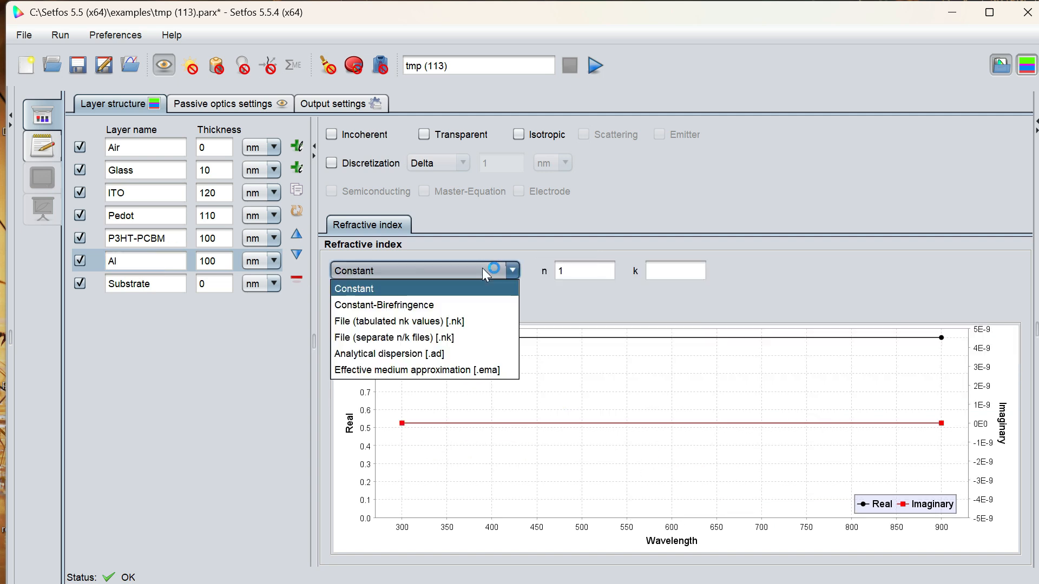
pyautogui.click(458, 322)
pyautogui.click(568, 272)
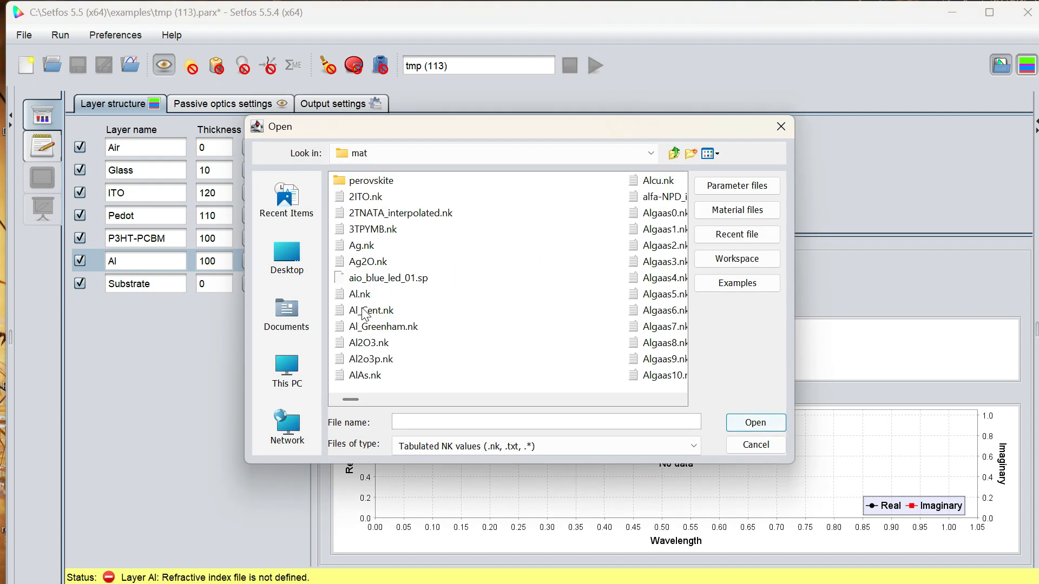
pyautogui.click(363, 294)
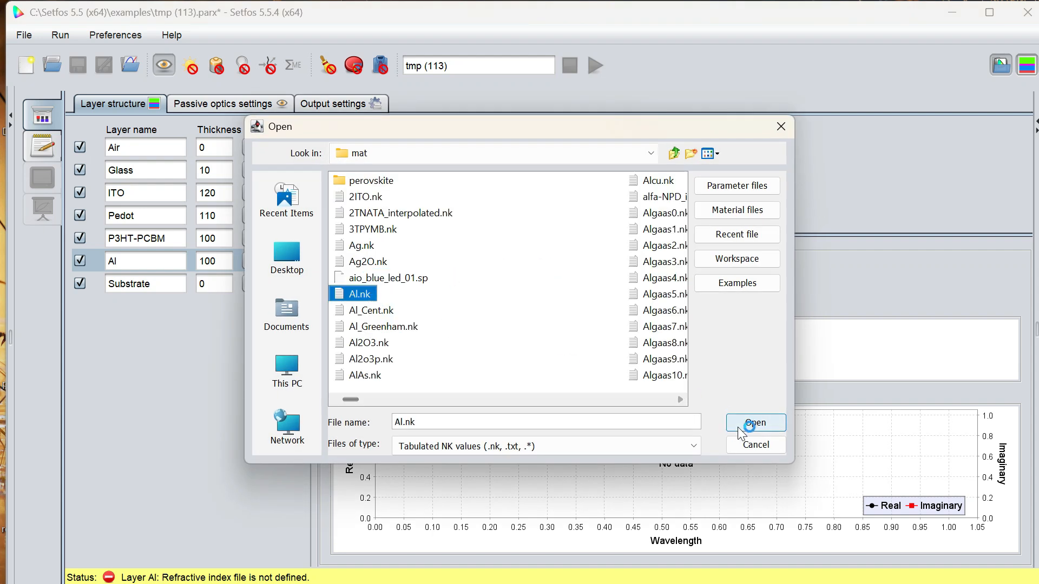
pyautogui.click(742, 431)
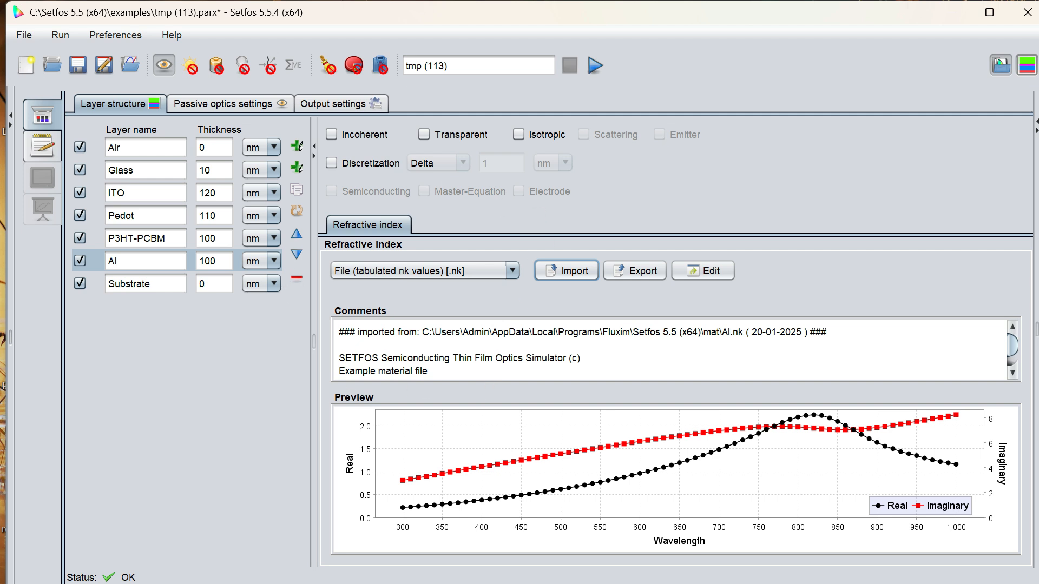
pyautogui.click(1023, 73)
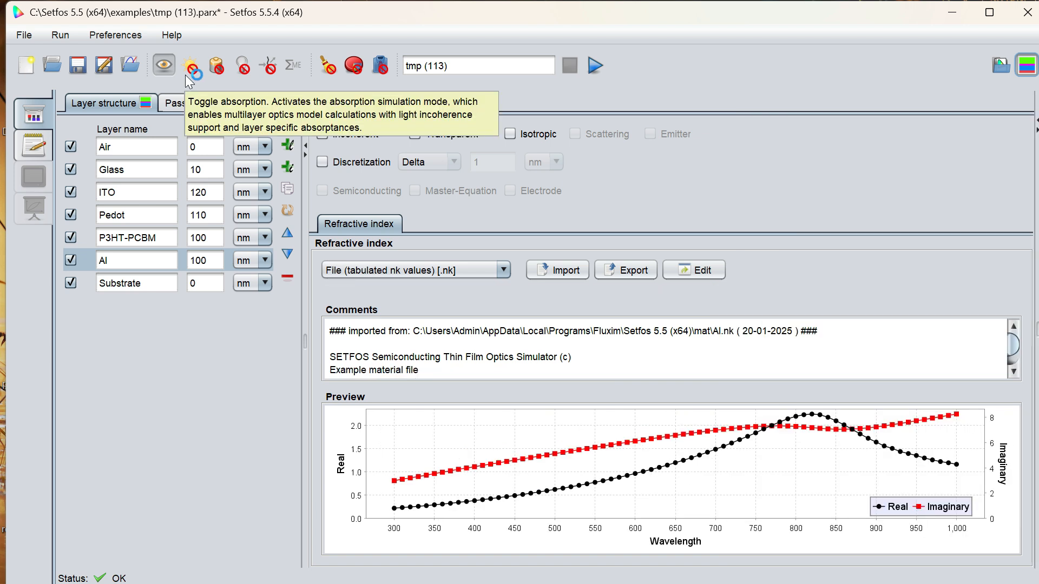
# Switch the simulation to the Absorption module and review its spectral variable options in the absorption settings.
pyautogui.click(185, 75)
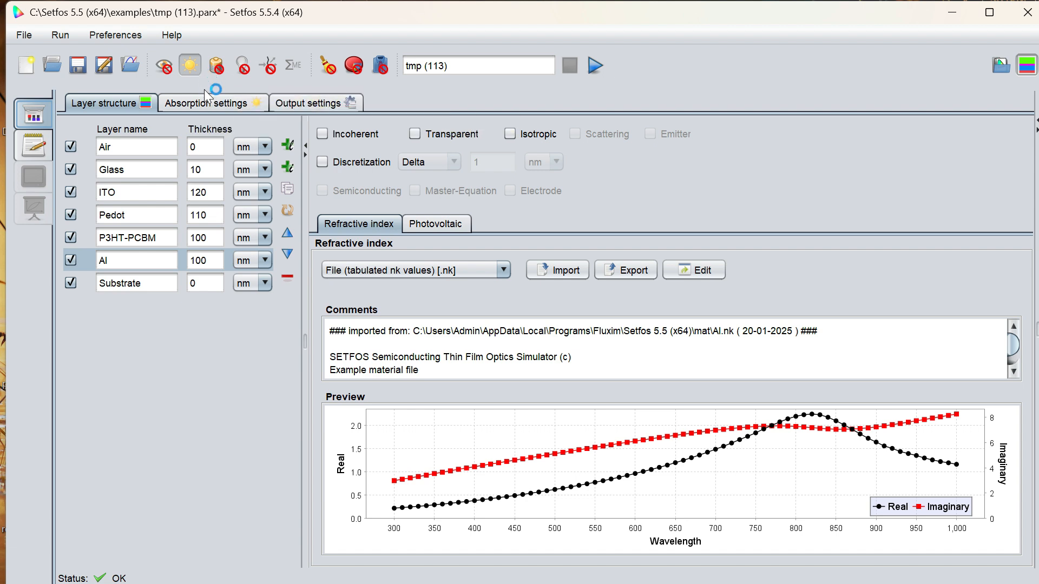
pyautogui.click(206, 101)
pyautogui.click(173, 176)
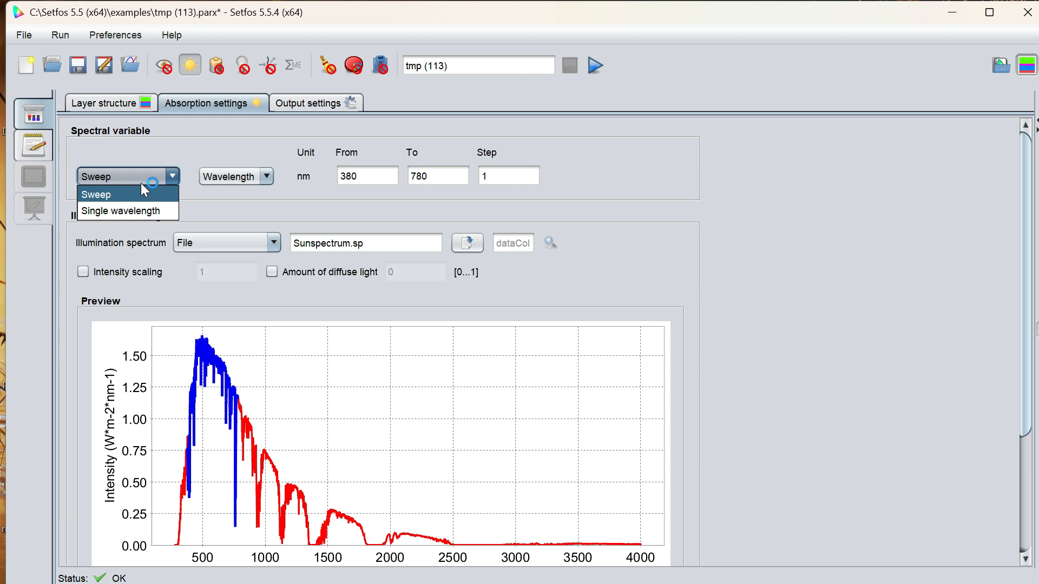
pyautogui.click(227, 174)
pyautogui.click(226, 174)
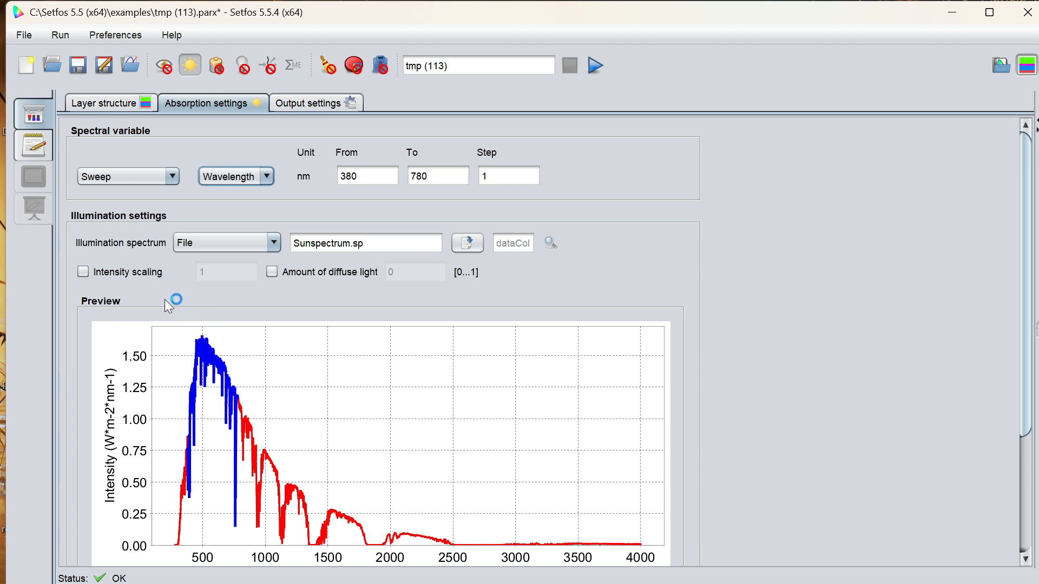
# Set the illumination spectrum to Location and Time and check the date calendar.
pyautogui.click(270, 242)
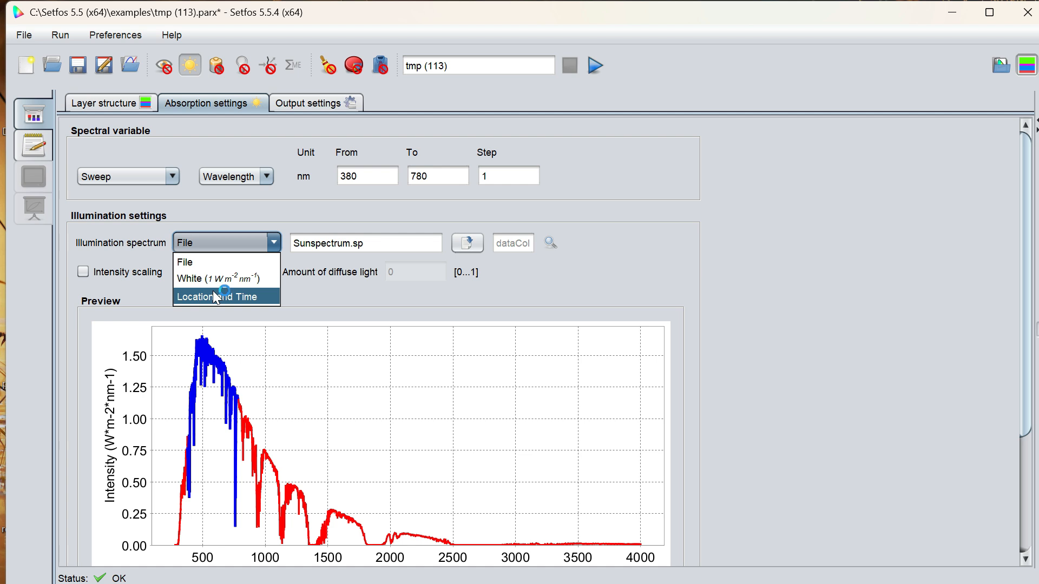
pyautogui.click(217, 297)
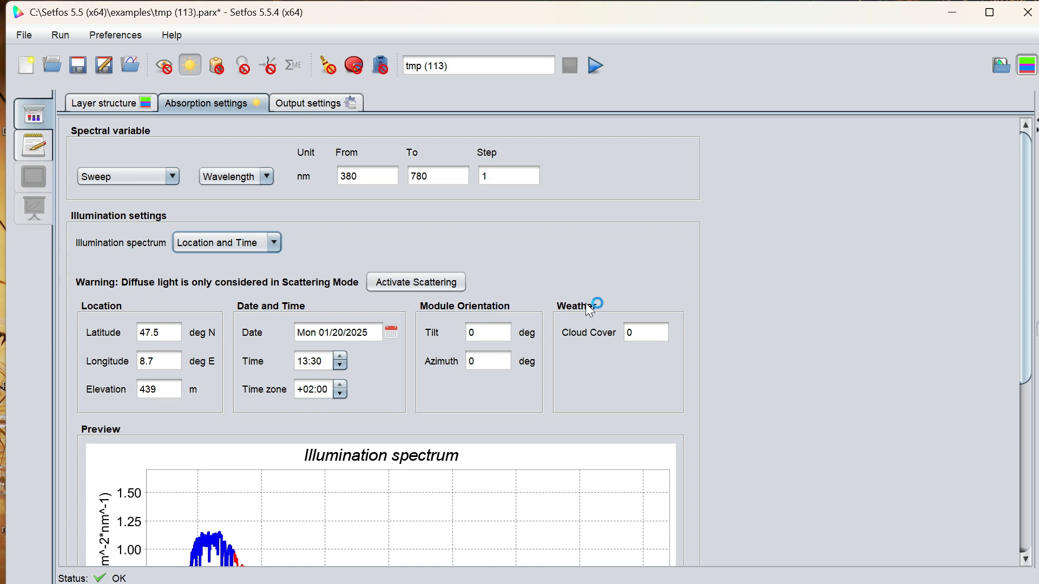
pyautogui.click(391, 332)
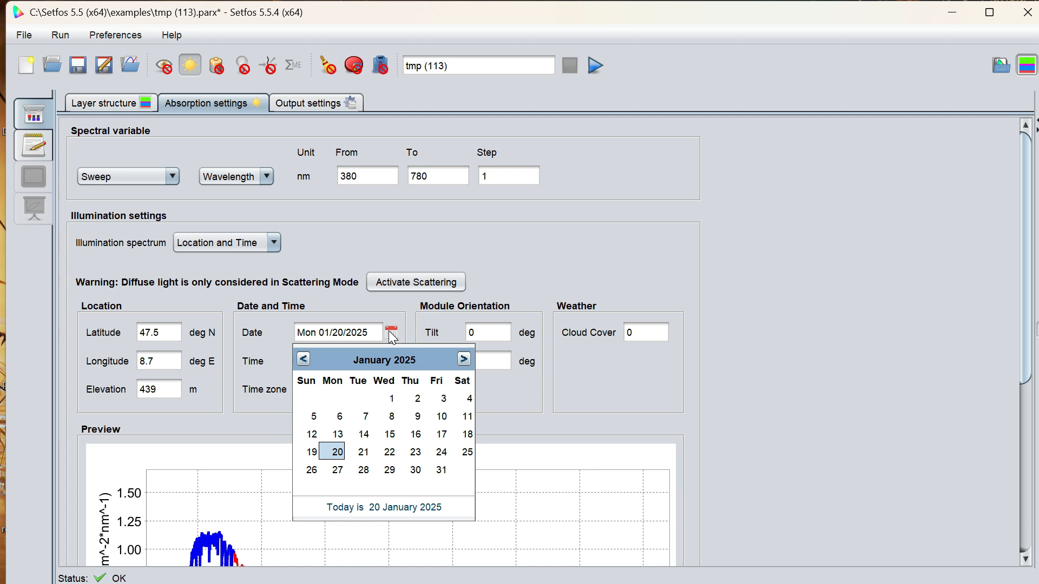
pyautogui.click(392, 335)
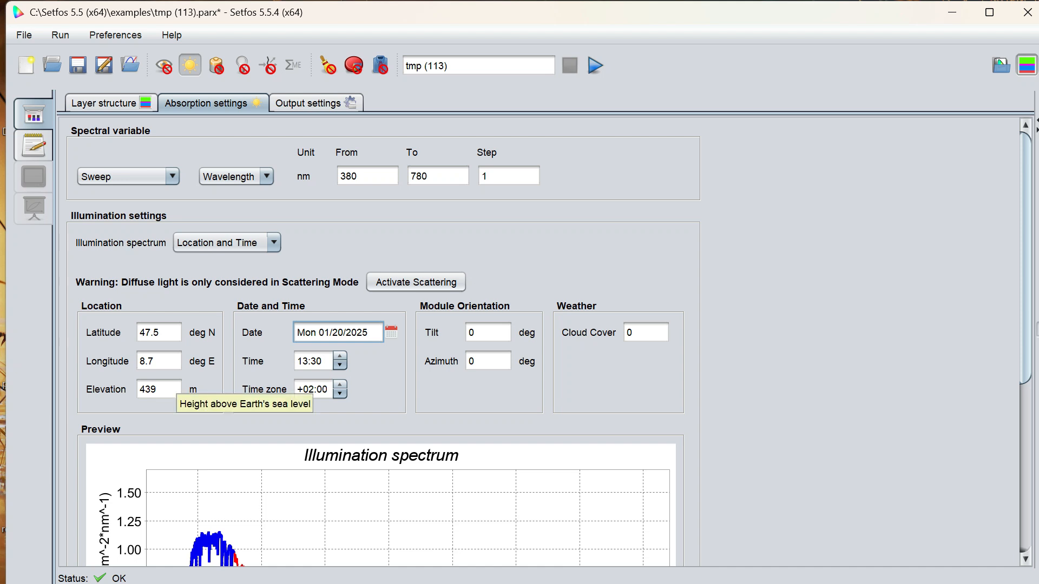
pyautogui.click(390, 330)
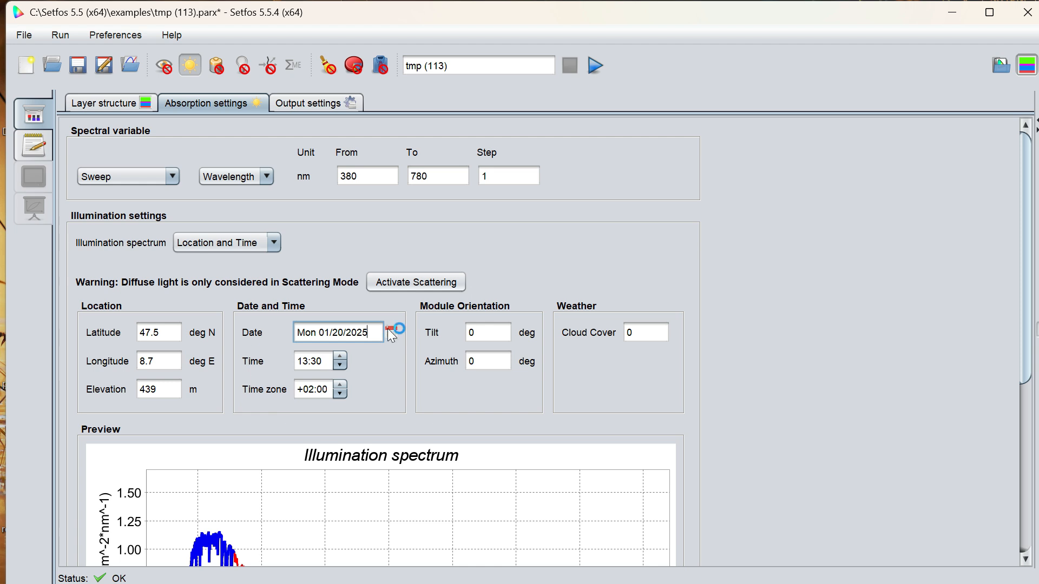
# Set the illumination time to 12:30 with the time zone at +02:00.
pyautogui.click(341, 366)
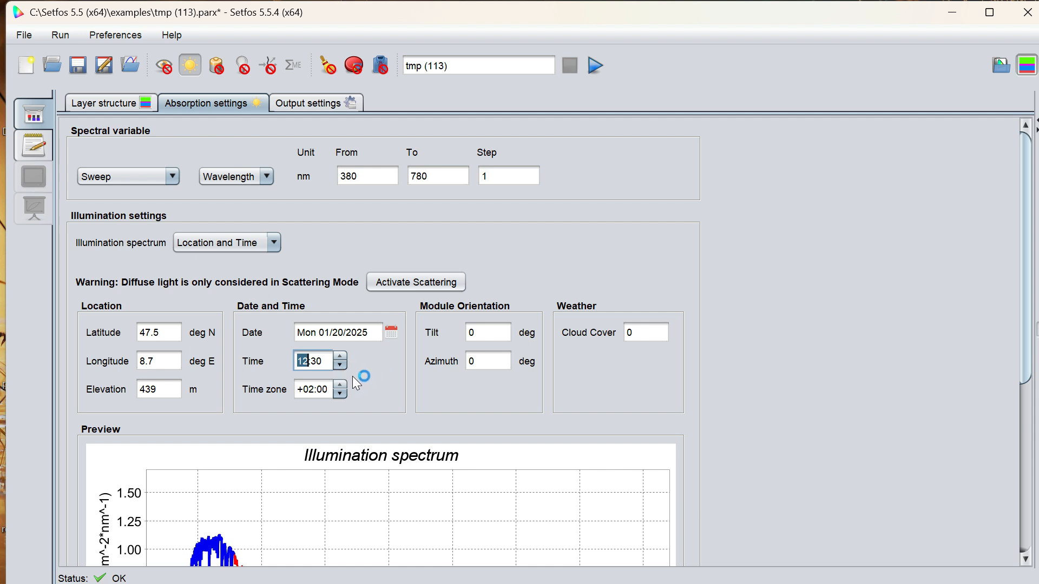
pyautogui.click(343, 390)
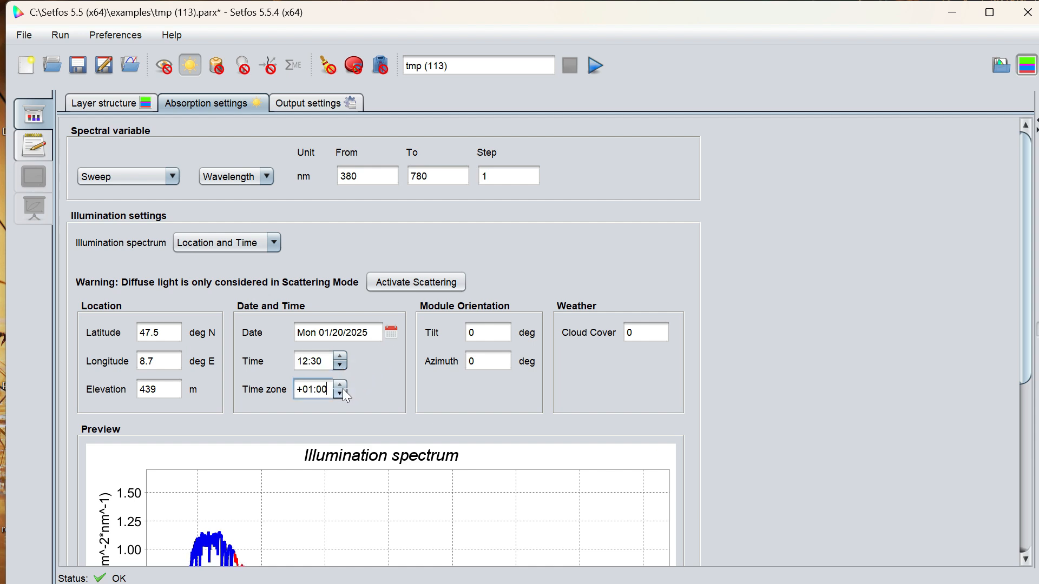
pyautogui.click(341, 383)
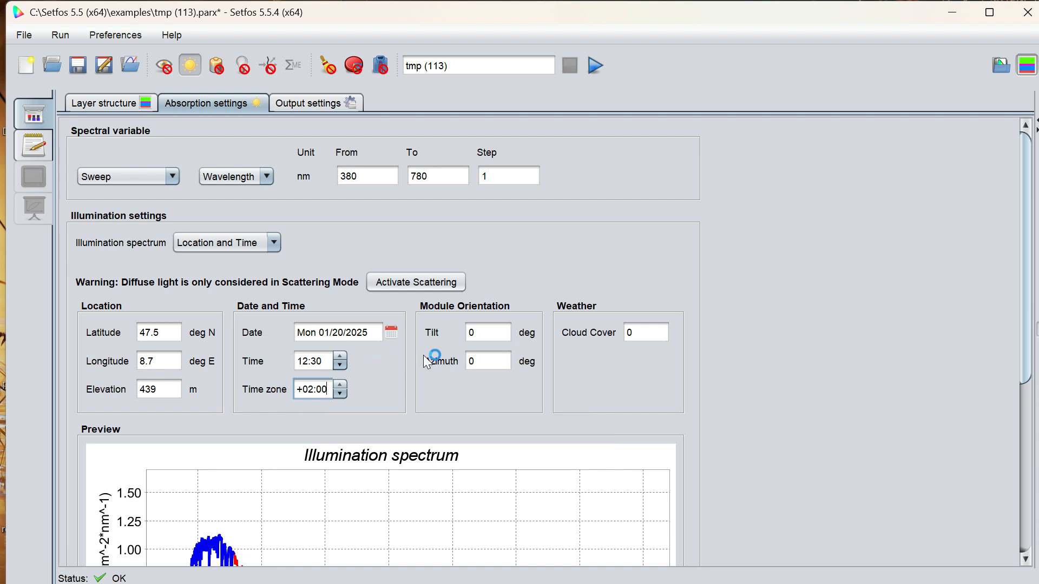
# Set the module orientation to a tilt of 45 degrees and an azimuth of 180 degrees.
pyautogui.click(487, 332)
pyautogui.press('BackSpace')
pyautogui.write('45')
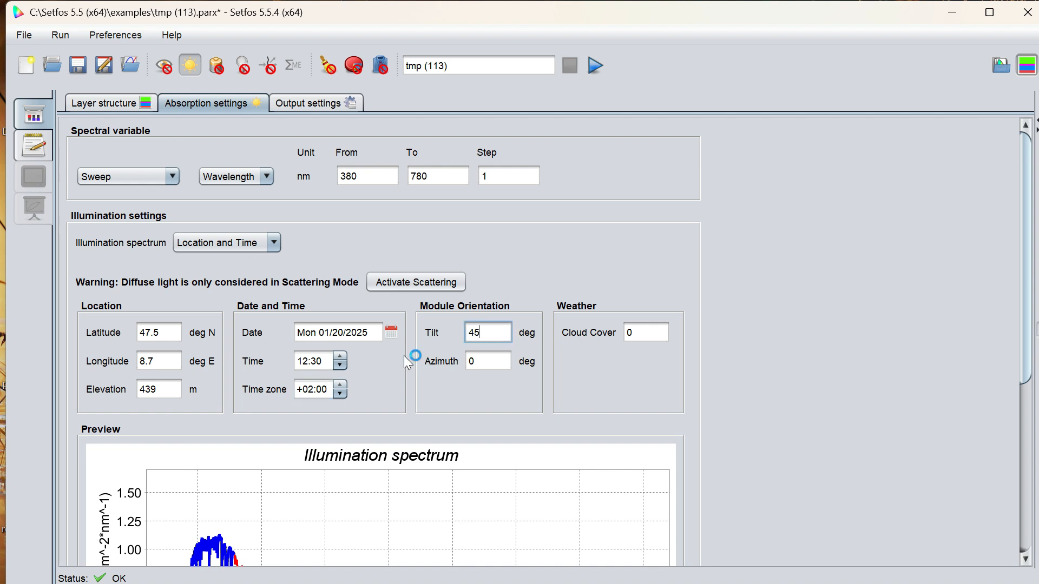
pyautogui.press('Tab')
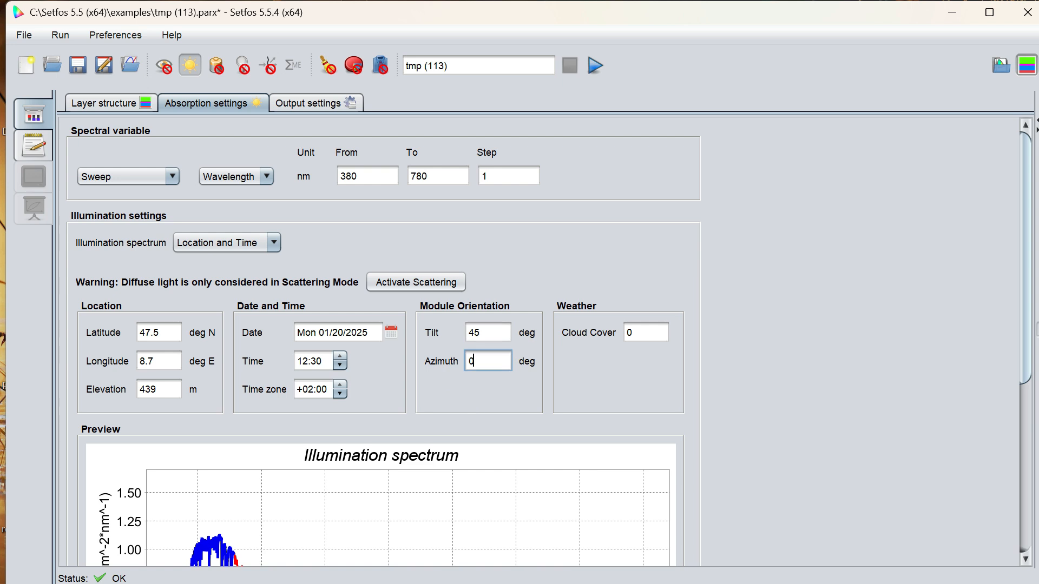
pyautogui.press('BackSpace')
pyautogui.write('180')
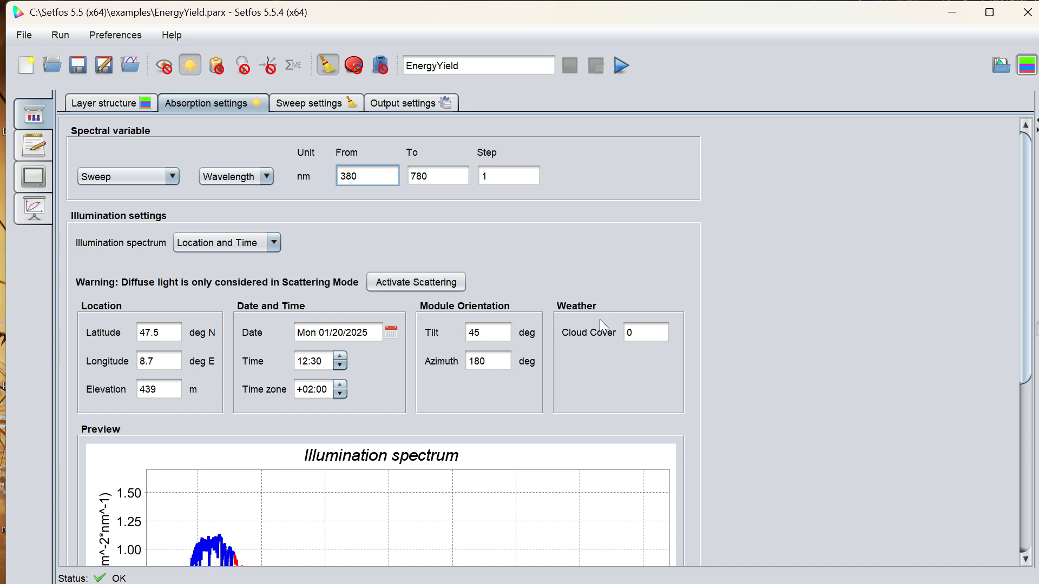
# Set the illumination date in EnergyYield.parx to Wed 07/14/2021.
pyautogui.click(388, 334)
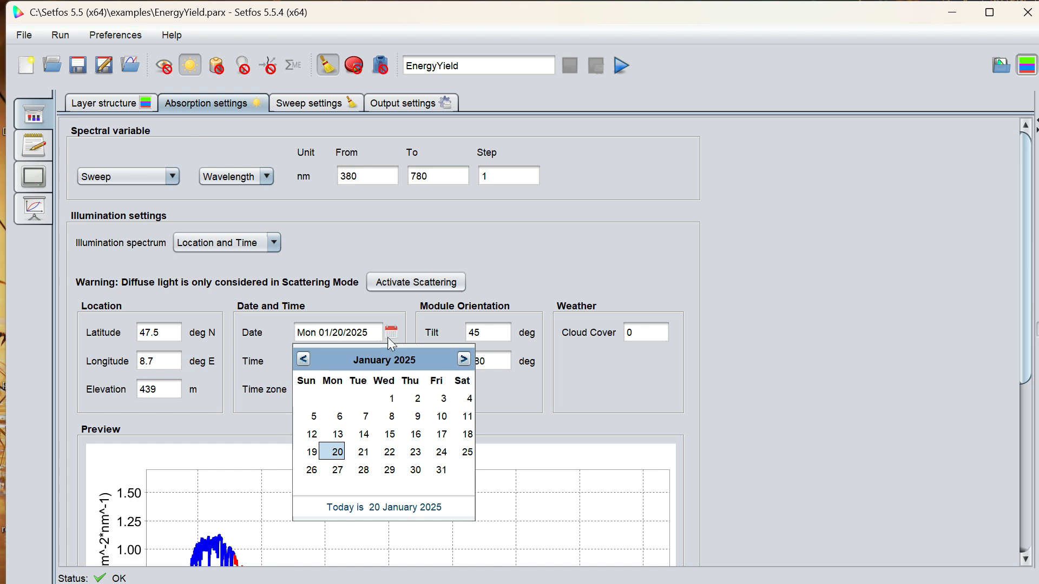
pyautogui.click(305, 358)
pyautogui.click(307, 354)
pyautogui.click(307, 354)
pyautogui.click(306, 354)
pyautogui.click(307, 354)
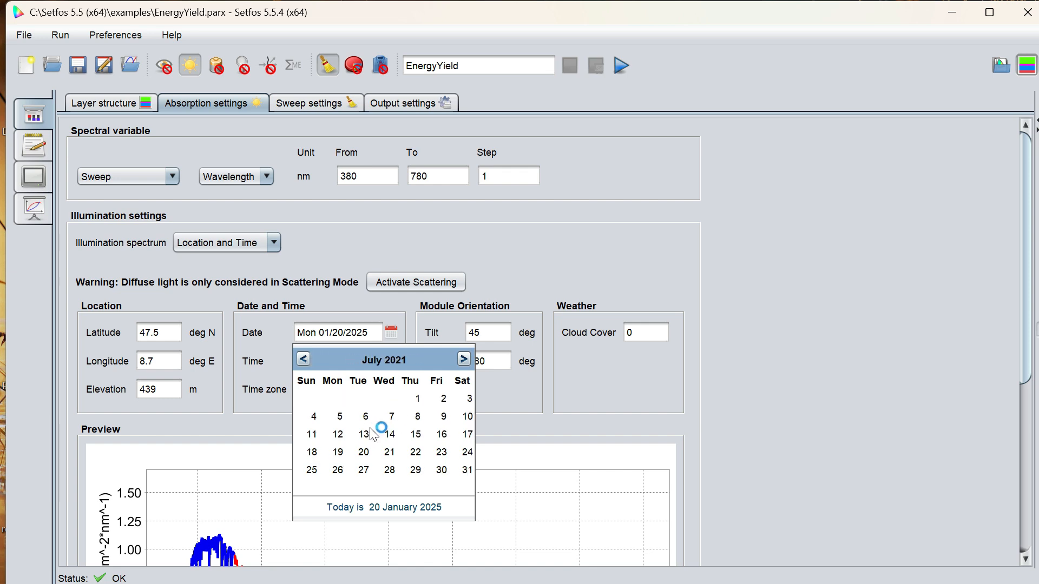
pyautogui.click(390, 434)
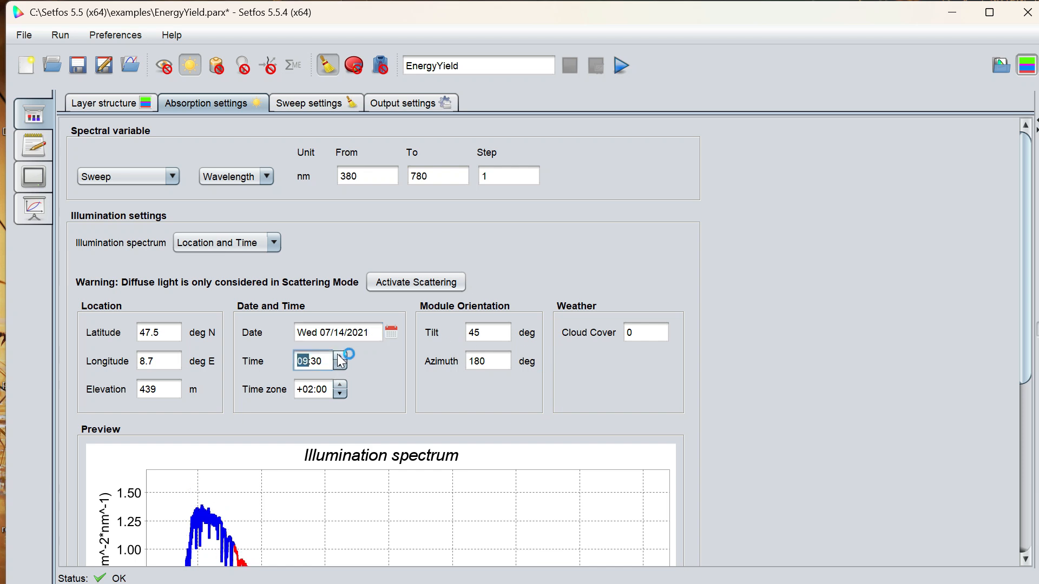
# Set the illumination time in EnergyYield.parx to 15:30 and inspect the illumination spectrum preview.
pyautogui.click(340, 356)
pyautogui.click(339, 356)
pyautogui.click(340, 356)
pyautogui.click(339, 356)
pyautogui.click(340, 356)
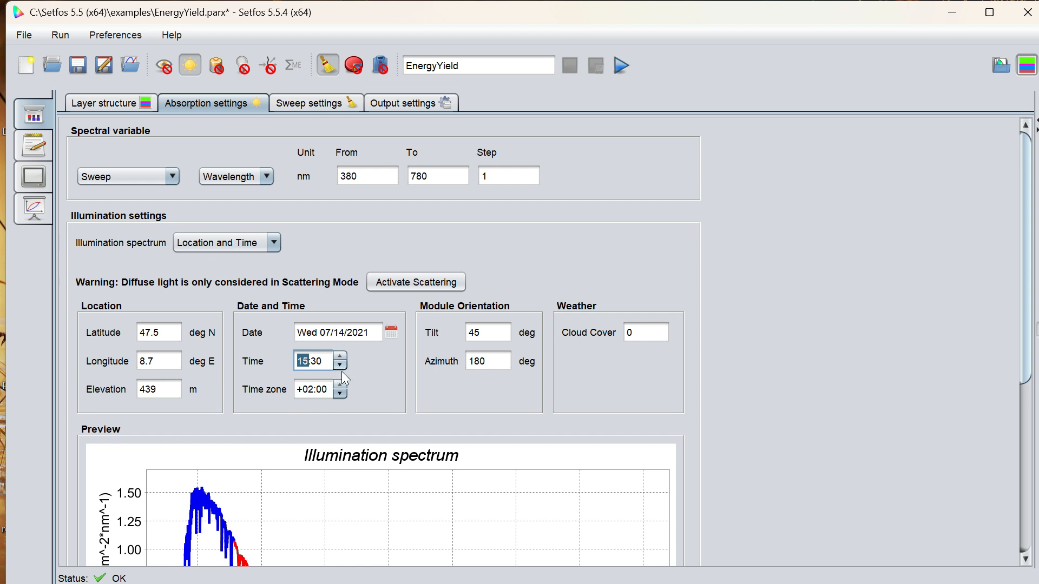
pyautogui.moveTo(1029, 378); pyautogui.dragTo(1032, 562)
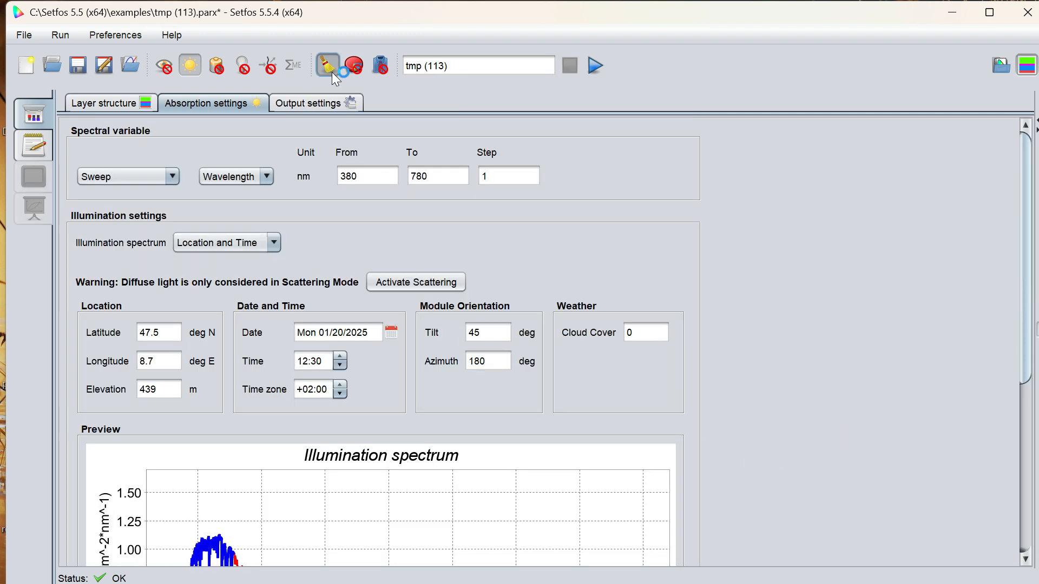
# Enable the parameter sweep and choose DateTime as the sweep parameter.
pyautogui.click(332, 72)
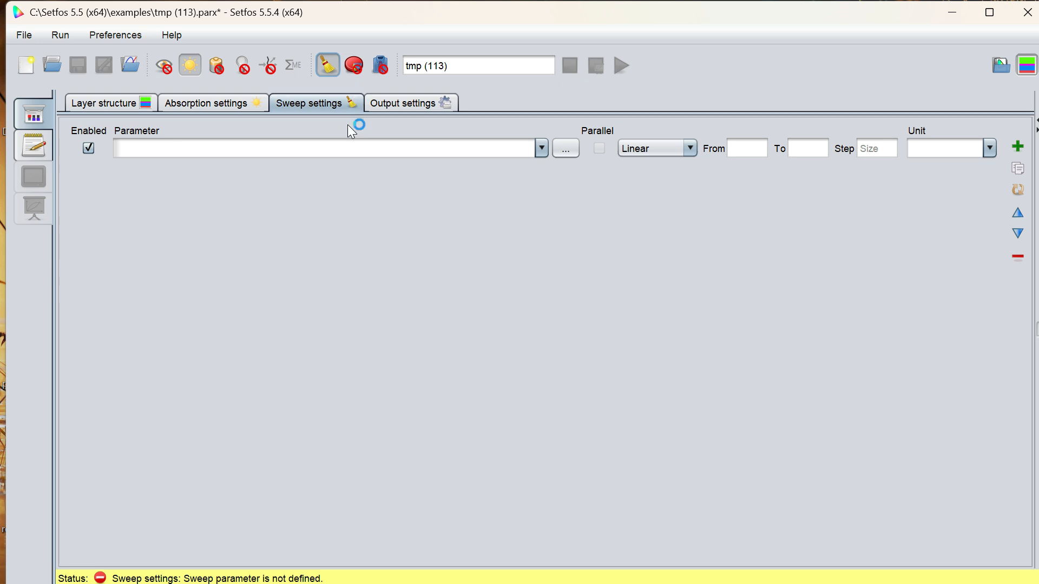
pyautogui.click(542, 149)
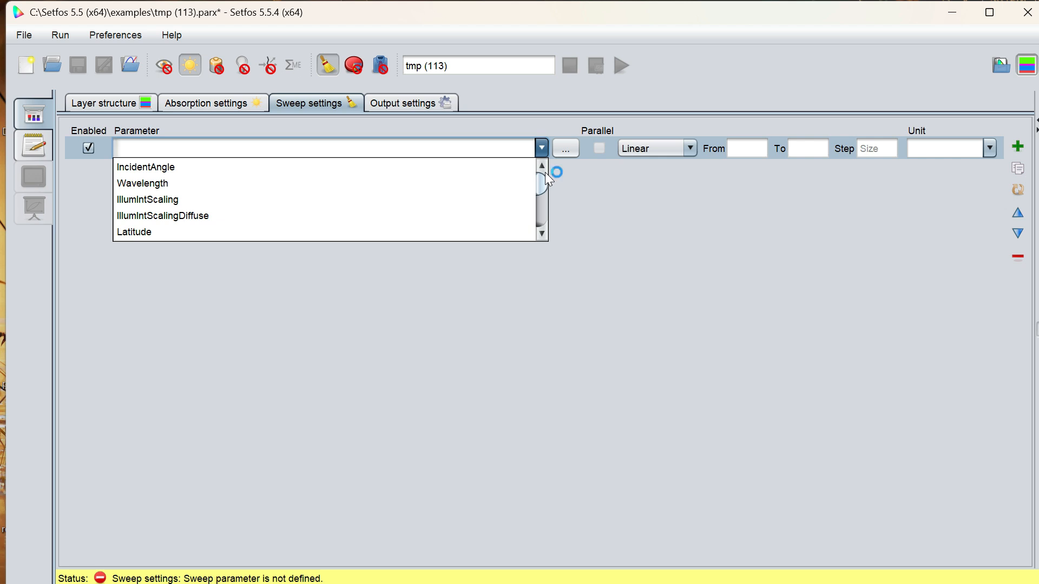
pyautogui.click(560, 153)
pyautogui.moveTo(579, 180)
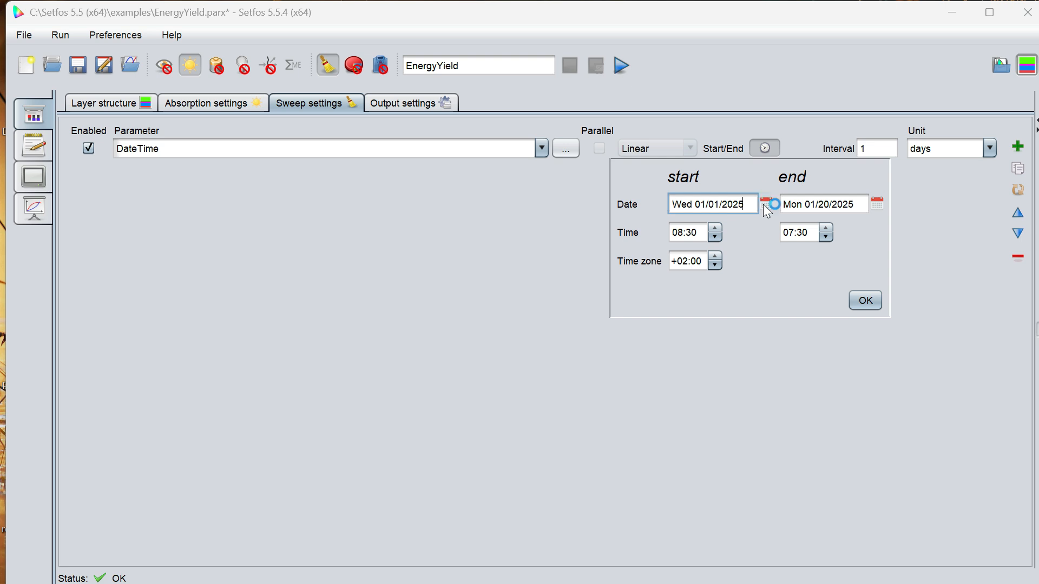
# Set the DateTime sweep's start to Fri 06/19/2020 at 13:30.
pyautogui.click(765, 205)
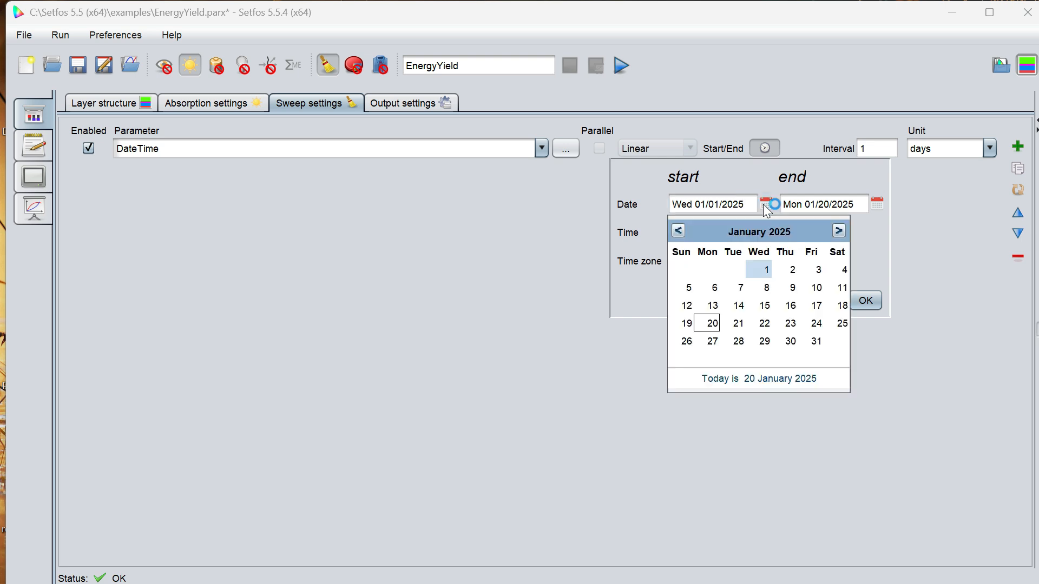
pyautogui.click(680, 230)
pyautogui.click(680, 230)
pyautogui.click(679, 230)
pyautogui.click(680, 230)
pyautogui.click(680, 230)
pyautogui.click(680, 230)
pyautogui.click(680, 230)
pyautogui.click(679, 230)
pyautogui.click(680, 230)
pyautogui.click(680, 230)
pyautogui.click(680, 230)
pyautogui.click(680, 230)
pyautogui.click(680, 230)
pyautogui.click(679, 230)
pyautogui.click(680, 230)
pyautogui.click(679, 230)
pyautogui.click(679, 230)
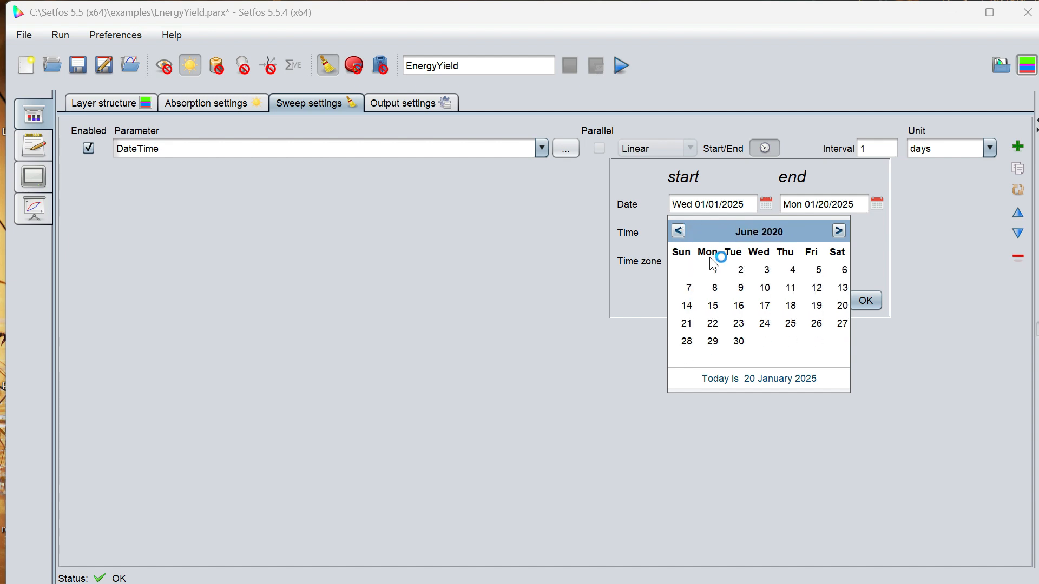
pyautogui.click(817, 307)
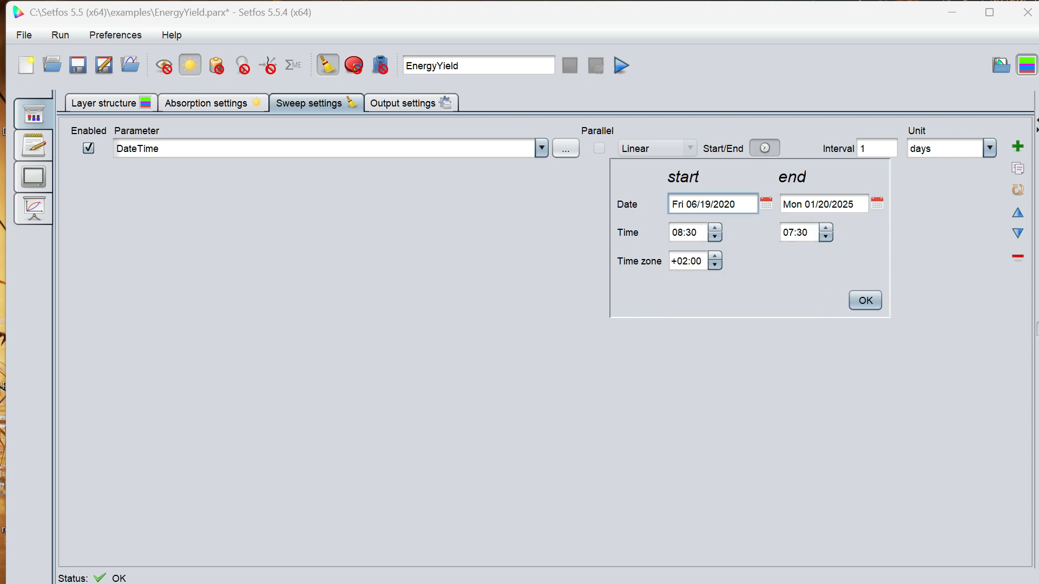
pyautogui.click(714, 237)
pyautogui.write('13')
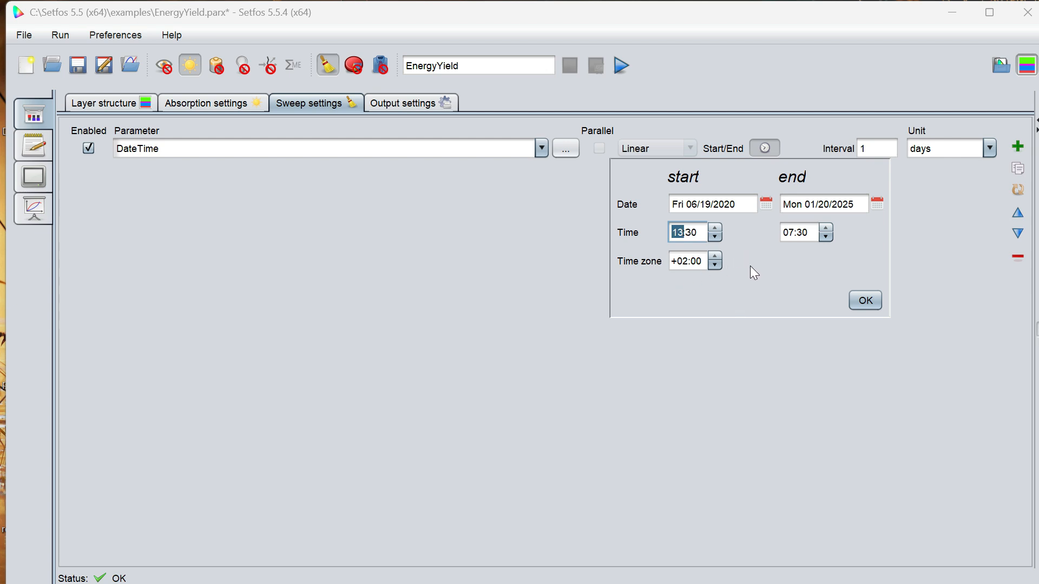
# Set the sweep's end to Tue 06/23/2020 at 13:30 and its interval to 1 hour.
pyautogui.click(877, 203)
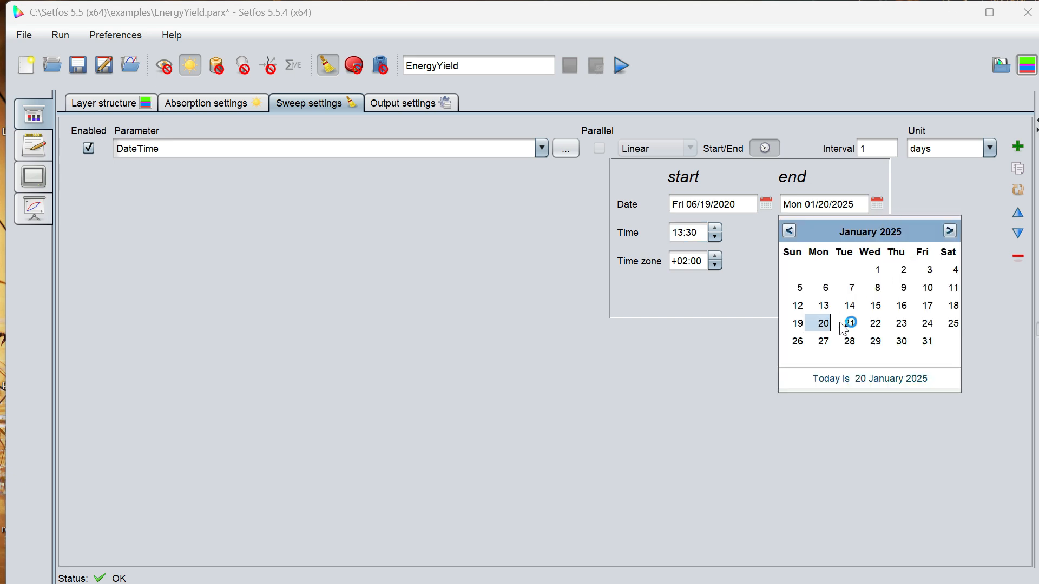
pyautogui.click(790, 233)
pyautogui.click(791, 232)
pyautogui.click(790, 233)
pyautogui.click(791, 233)
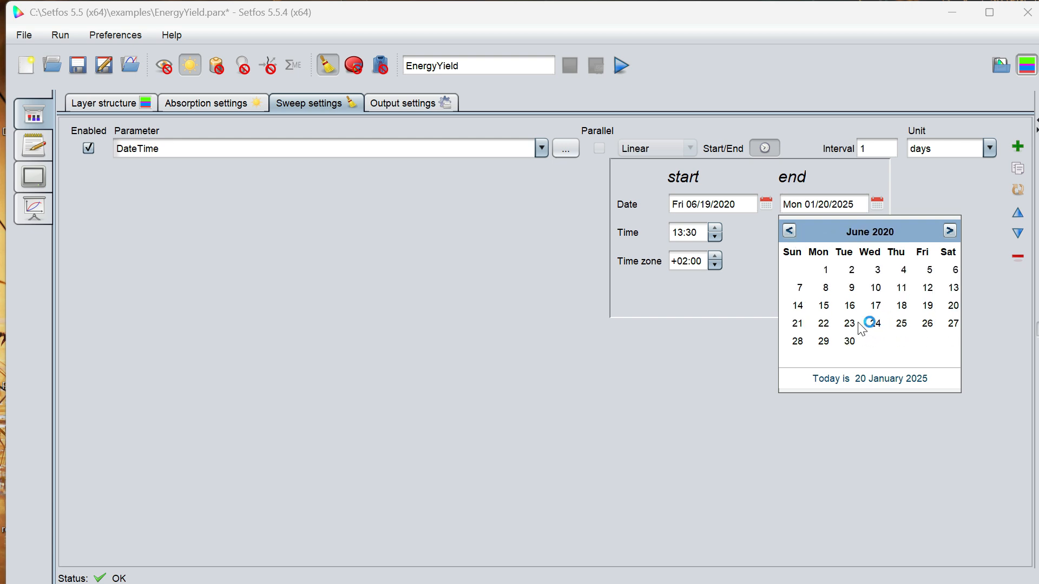
pyautogui.click(872, 324)
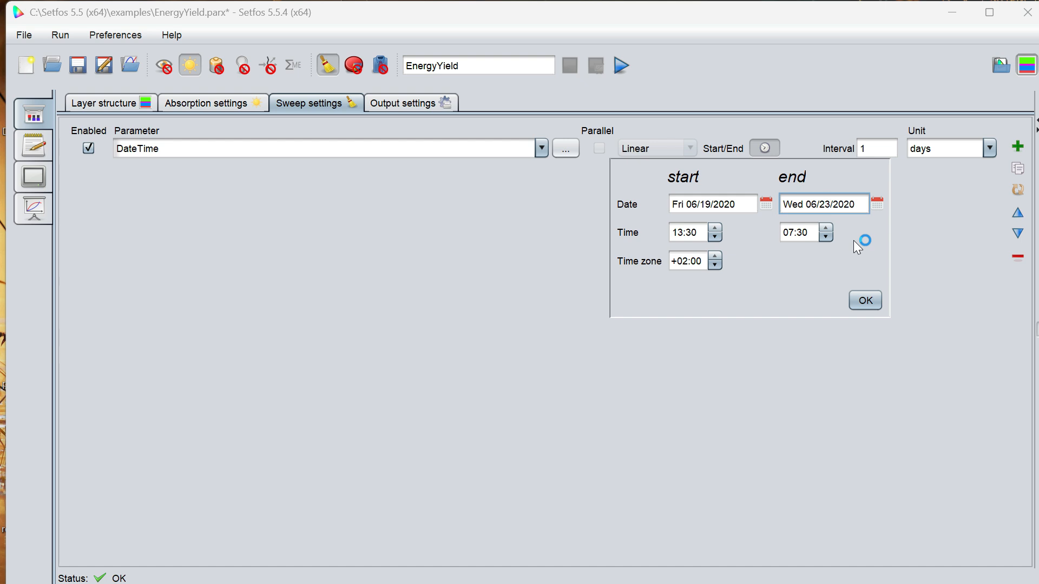
pyautogui.click(828, 236)
pyautogui.click(827, 235)
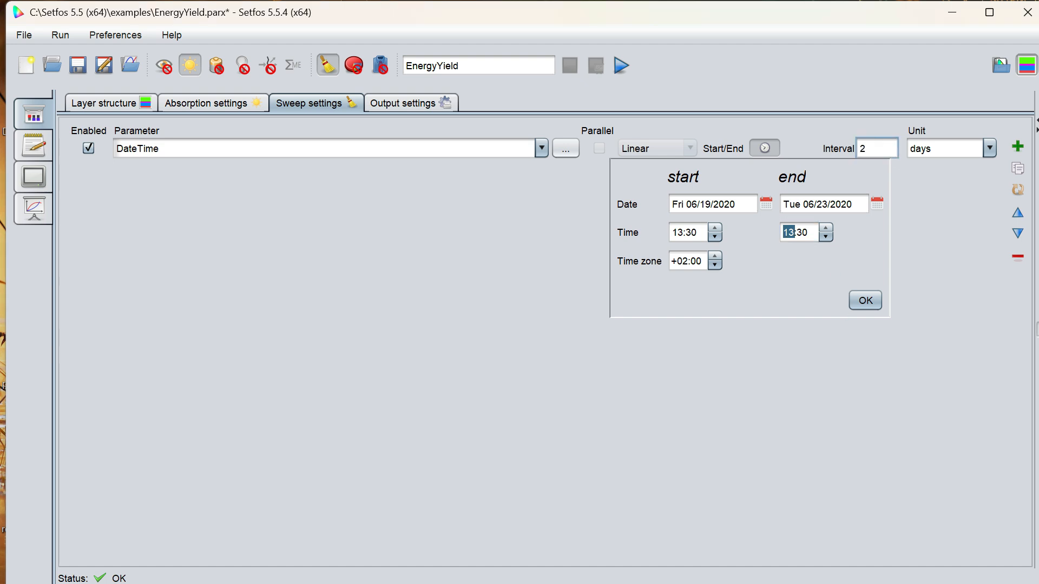
pyautogui.click(866, 303)
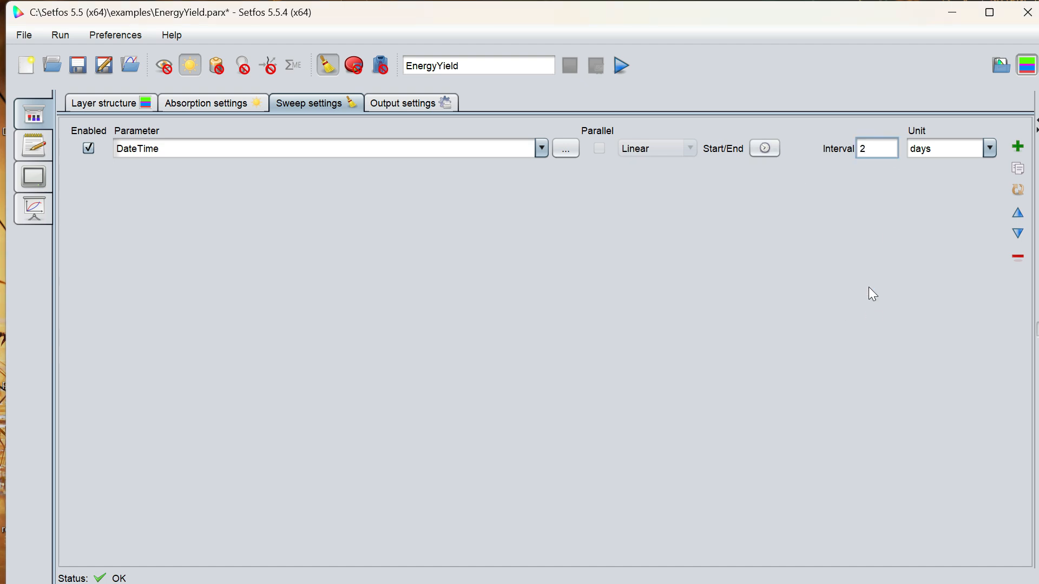
pyautogui.click(990, 149)
pyautogui.click(949, 201)
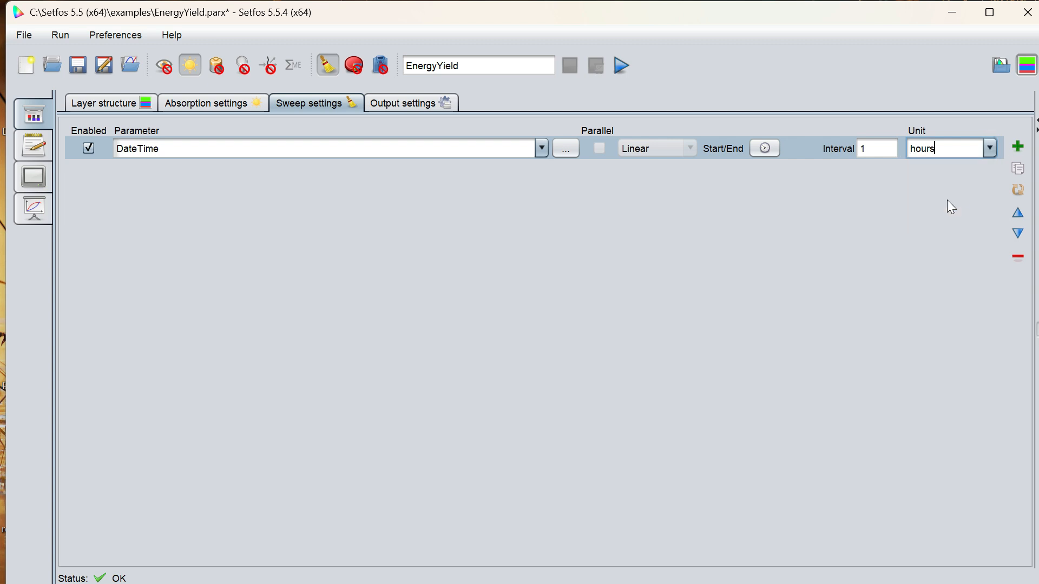
# Name the simulation ENERGYYIELDcaLCU and run it.
pyautogui.click(460, 66)
pyautogui.write('caclu')
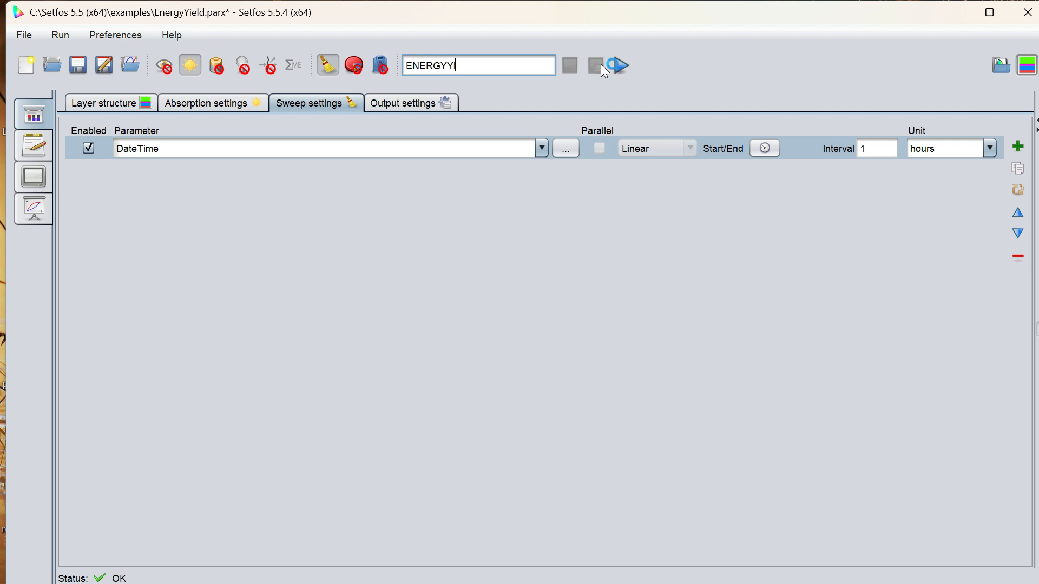
pyautogui.write('ELD')
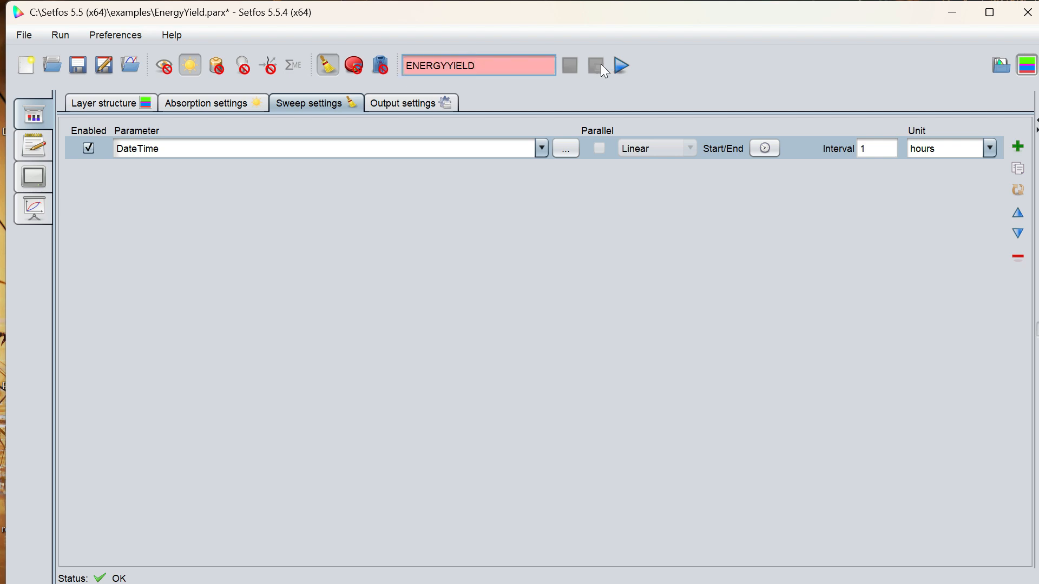
pyautogui.write('ca')
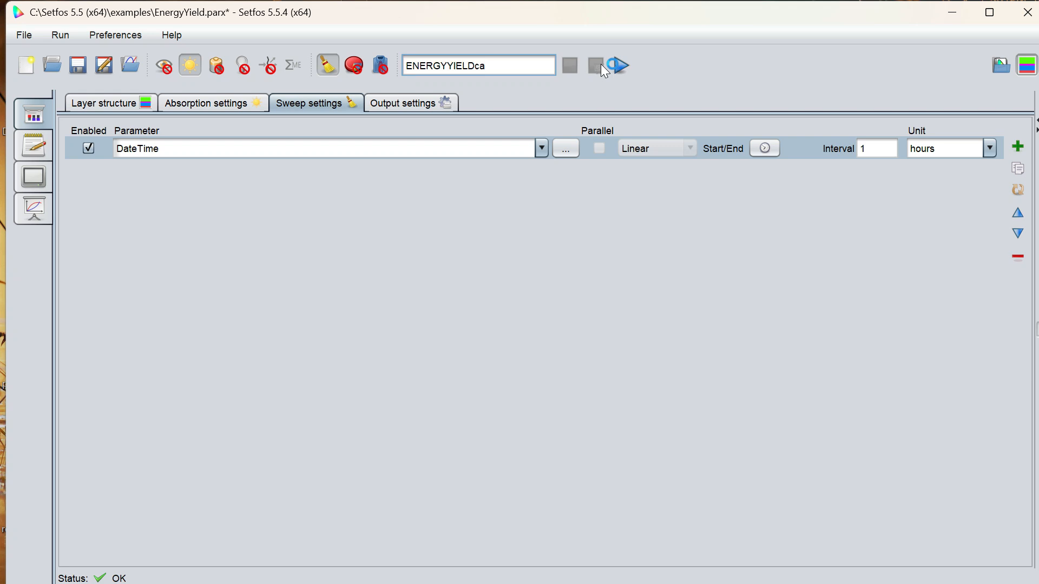
pyautogui.write('LCU')
pyautogui.click(621, 67)
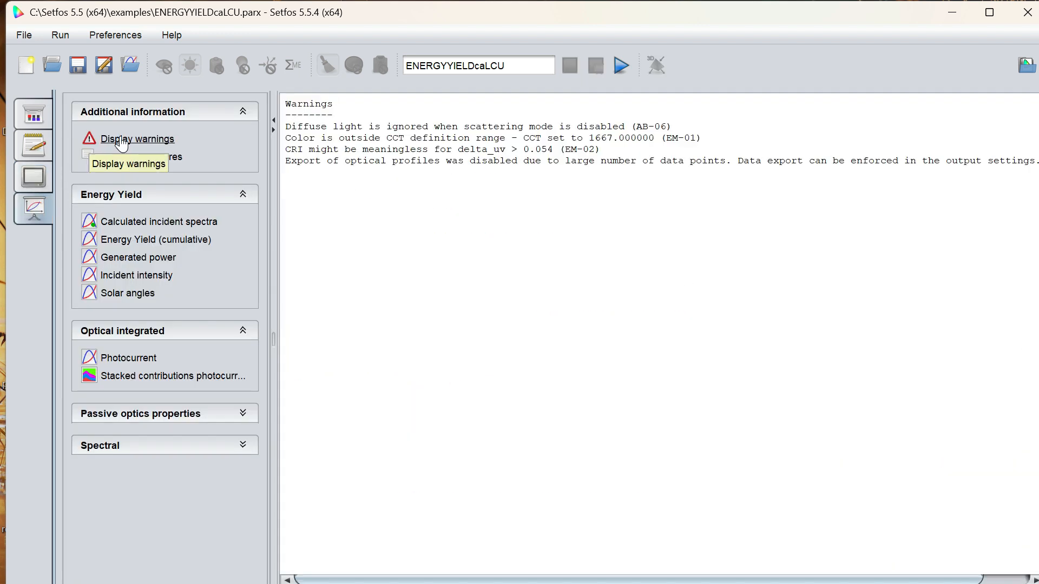
# Display the key figures and examine the calculated incident spectra, including the direct and diffuse spectrum maps.
pyautogui.click(121, 160)
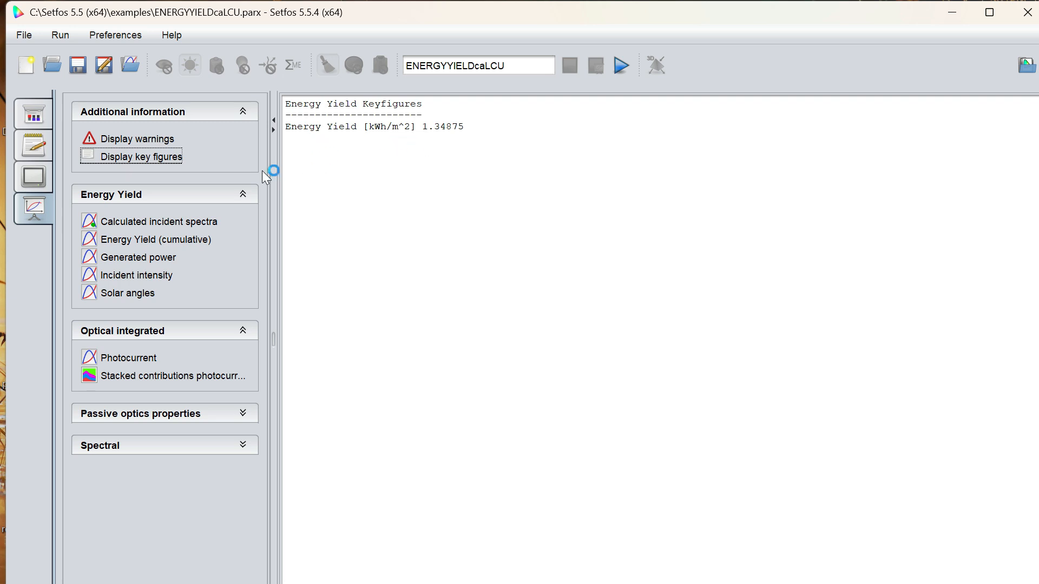
pyautogui.click(144, 222)
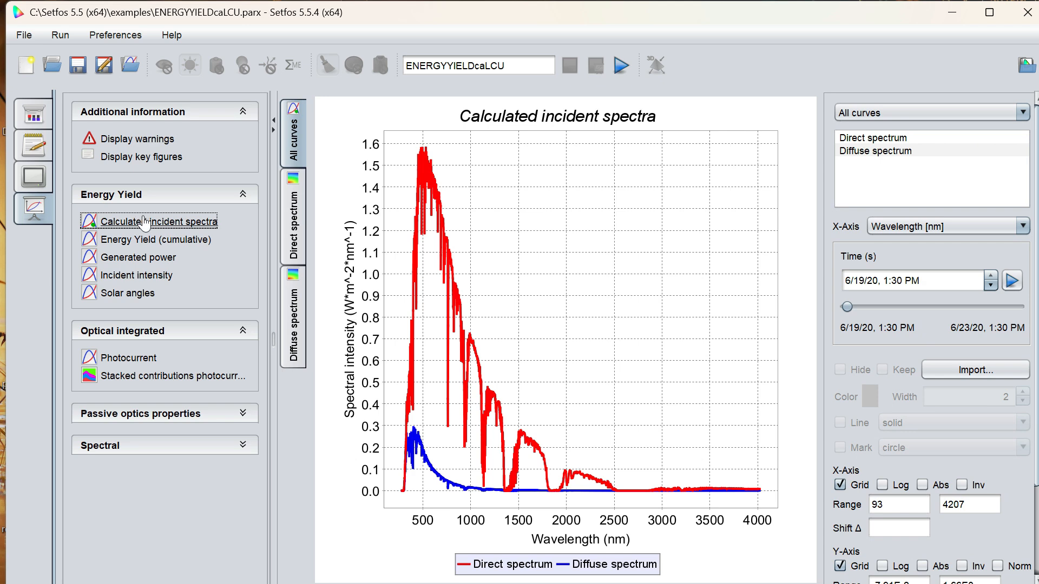
pyautogui.click(285, 231)
pyautogui.click(295, 310)
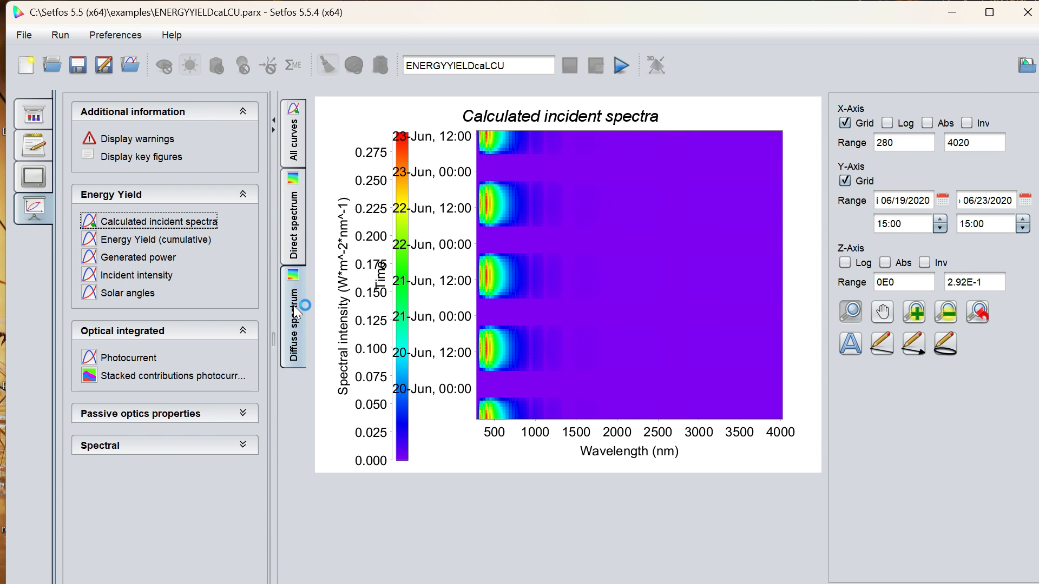
# Examine the plots of cumulative energy yield, generated power, incident intensity, solar angles, photocurrent and stacked photocurrent contributions.
pyautogui.click(155, 240)
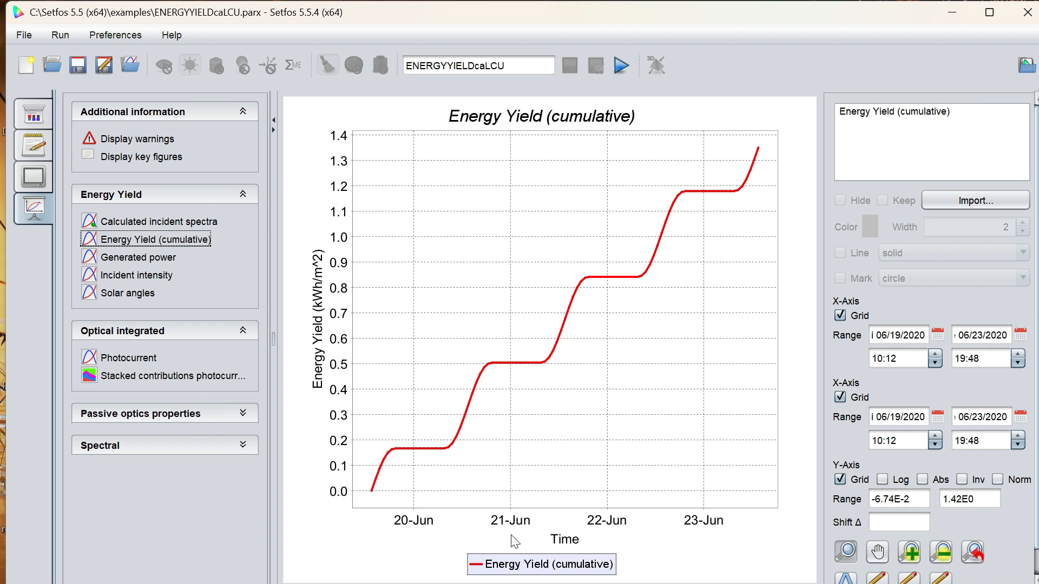
pyautogui.click(151, 257)
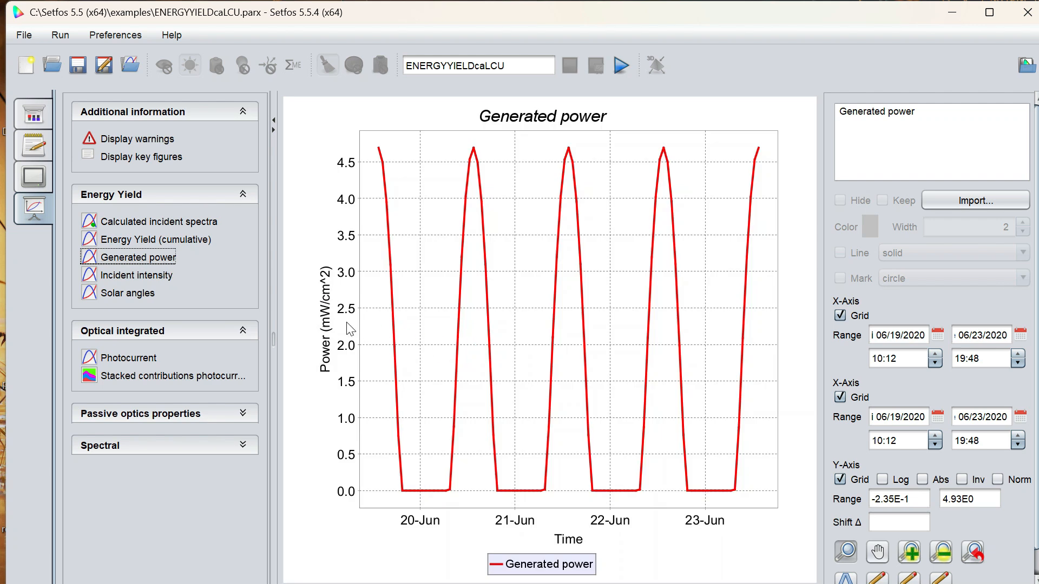
pyautogui.click(157, 276)
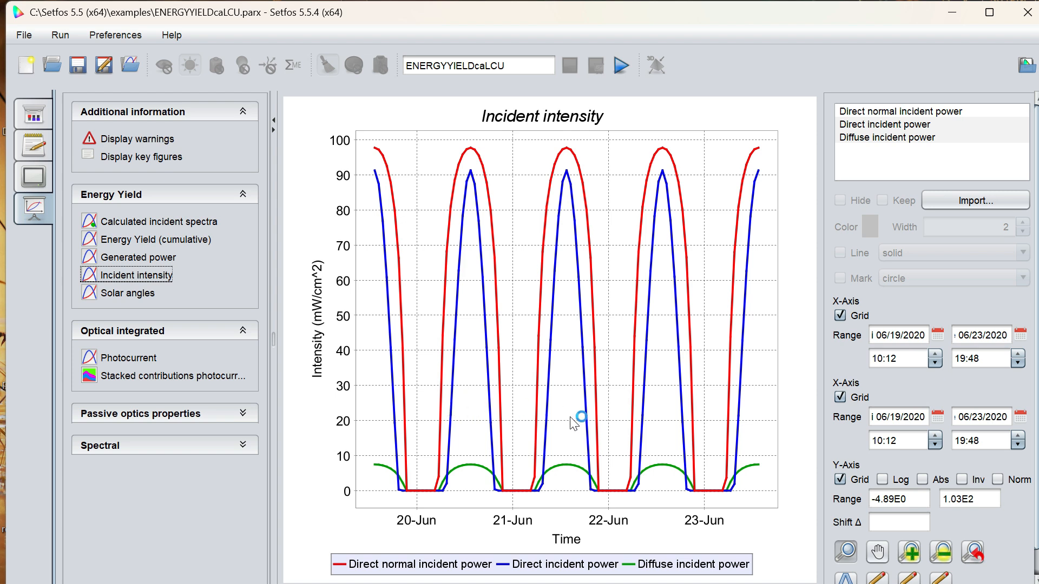
pyautogui.click(128, 293)
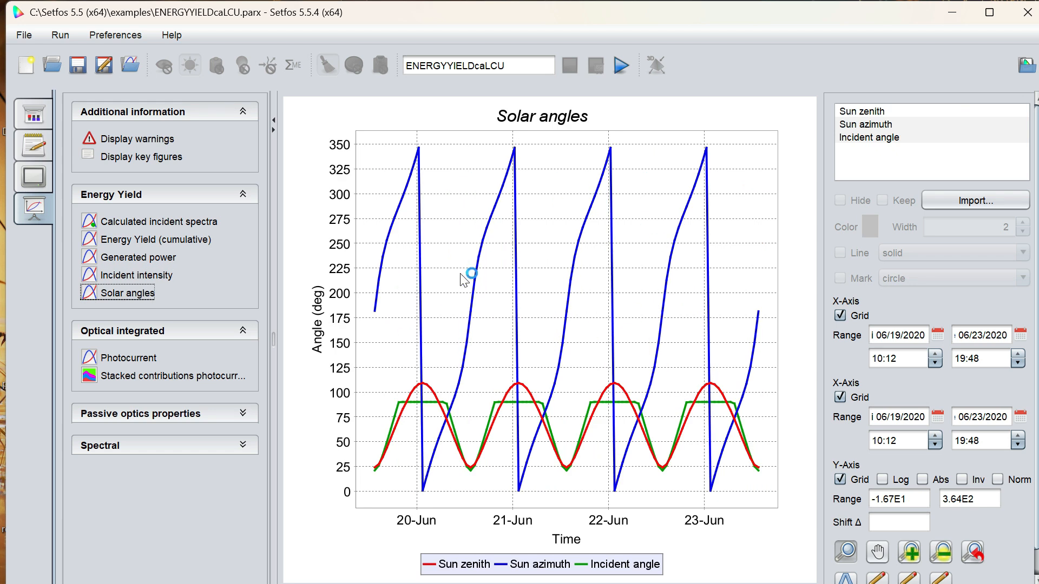
pyautogui.click(129, 359)
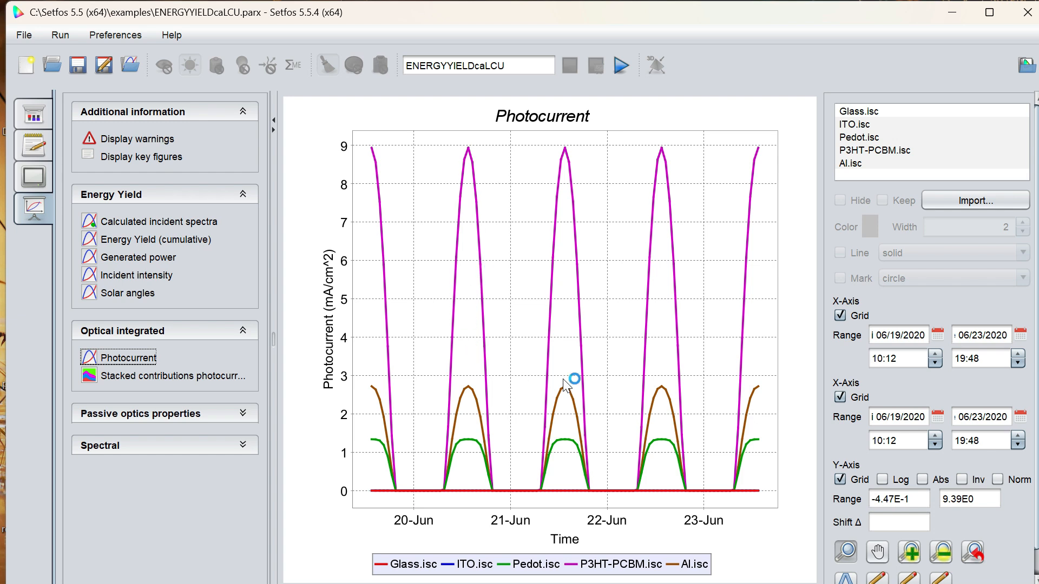
pyautogui.click(173, 376)
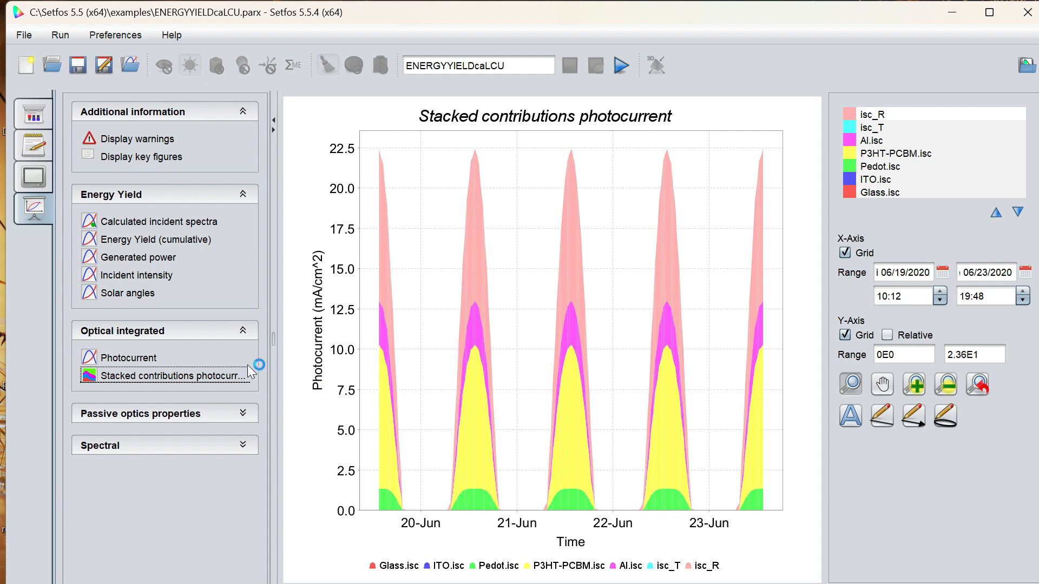
# Go through the passive optics results from the reflected CIE xy plot to the transmitted color.
pyautogui.click(153, 415)
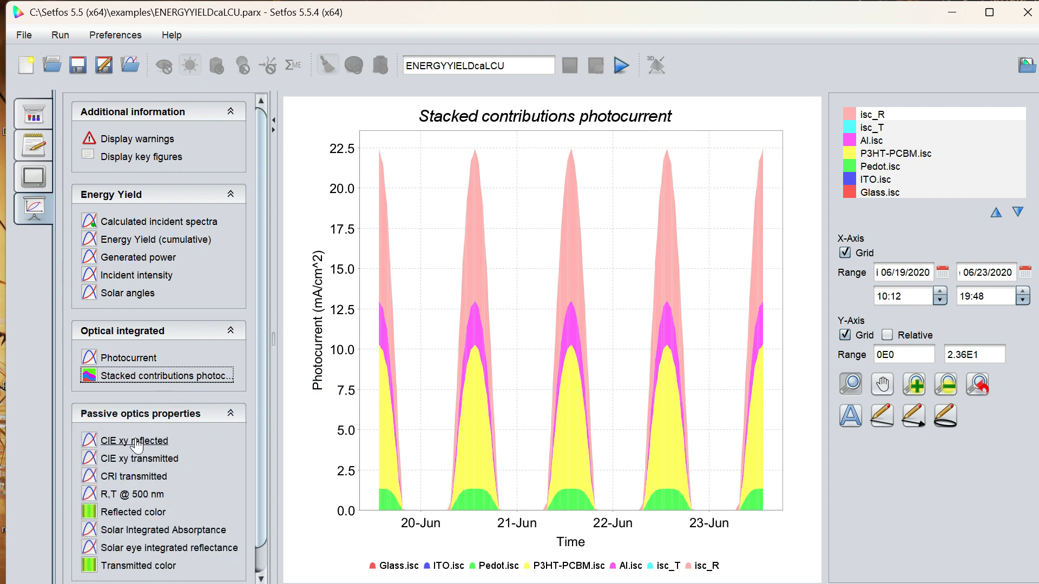
pyautogui.click(136, 442)
pyautogui.click(140, 460)
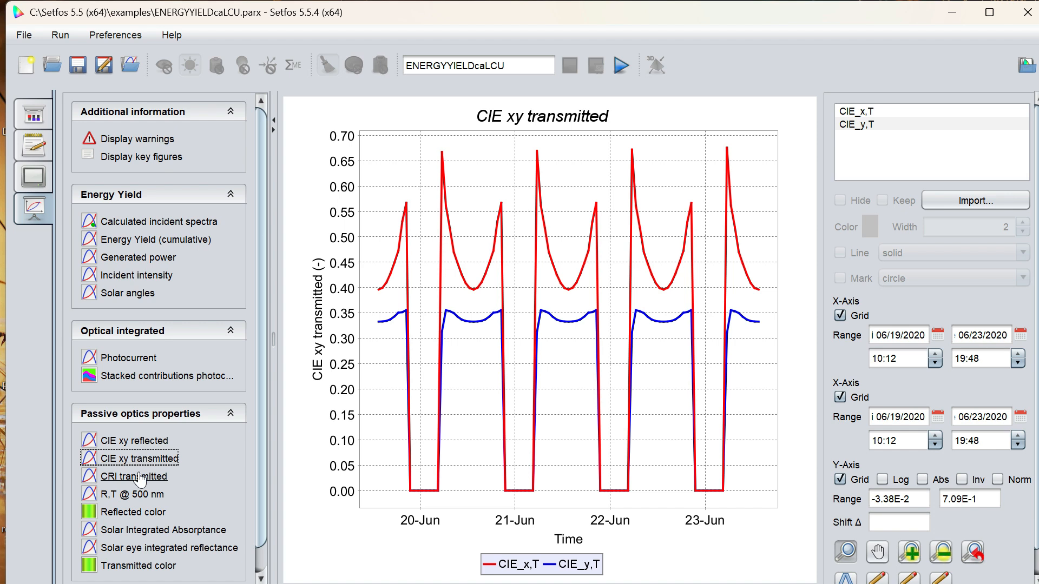
pyautogui.click(140, 478)
pyautogui.click(140, 495)
pyautogui.click(141, 512)
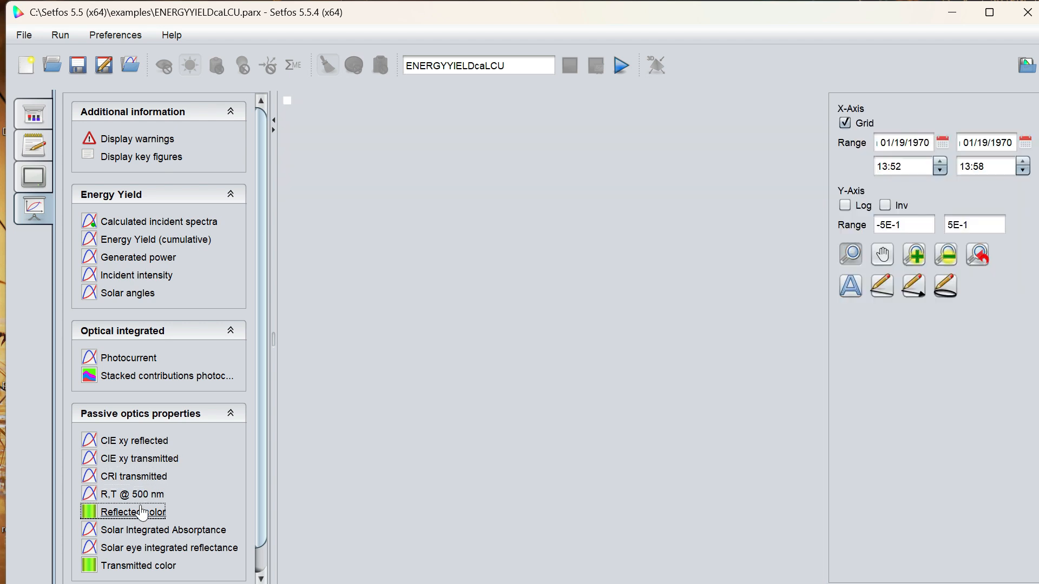
pyautogui.click(142, 529)
pyautogui.click(148, 548)
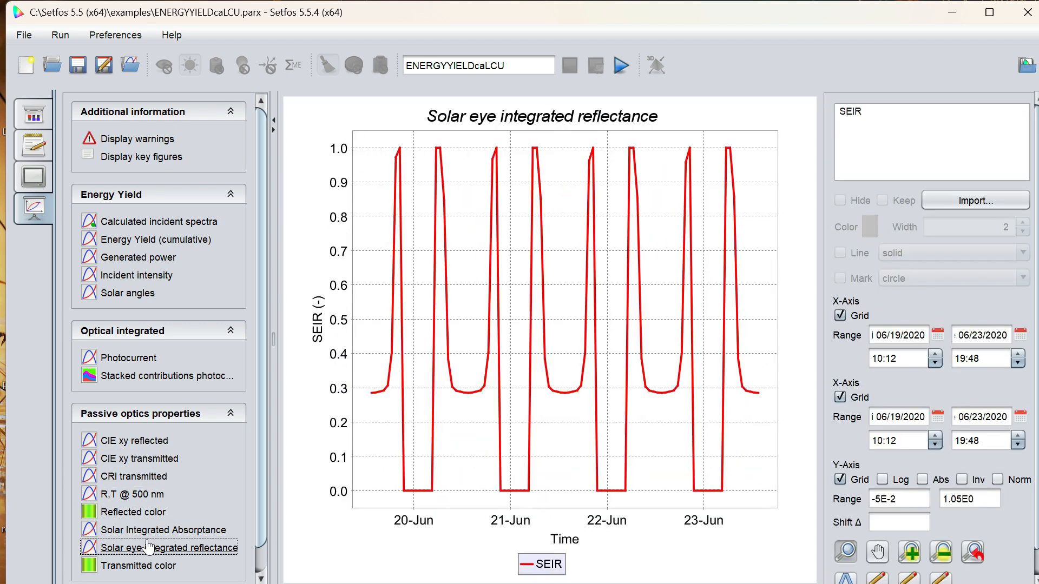
pyautogui.click(145, 567)
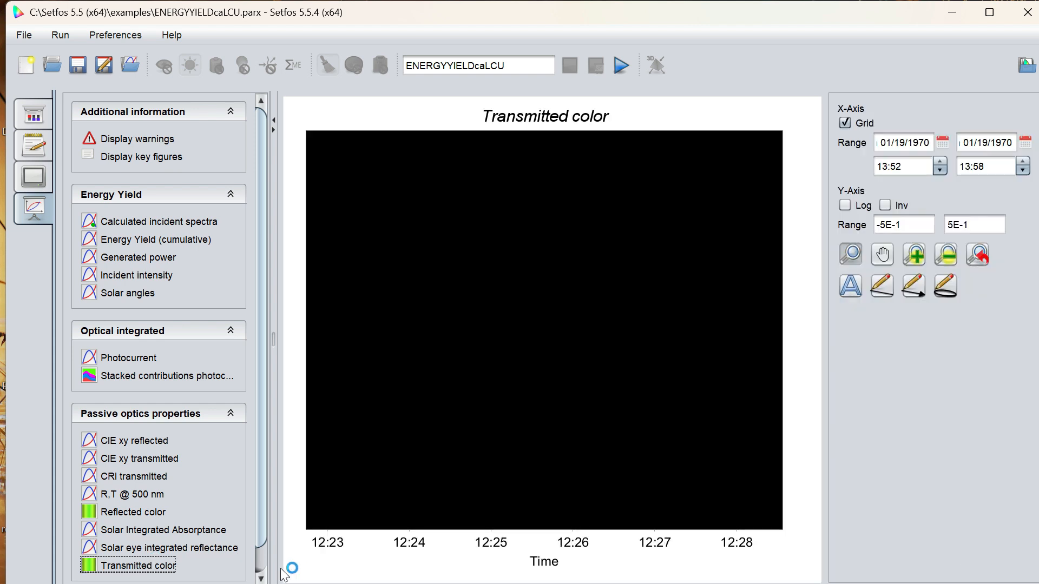
# Play the spectral absorptance over time, and replay it over wavelength with DateTime [s] as the x-axis.
pyautogui.scroll(-1, 267, 561)
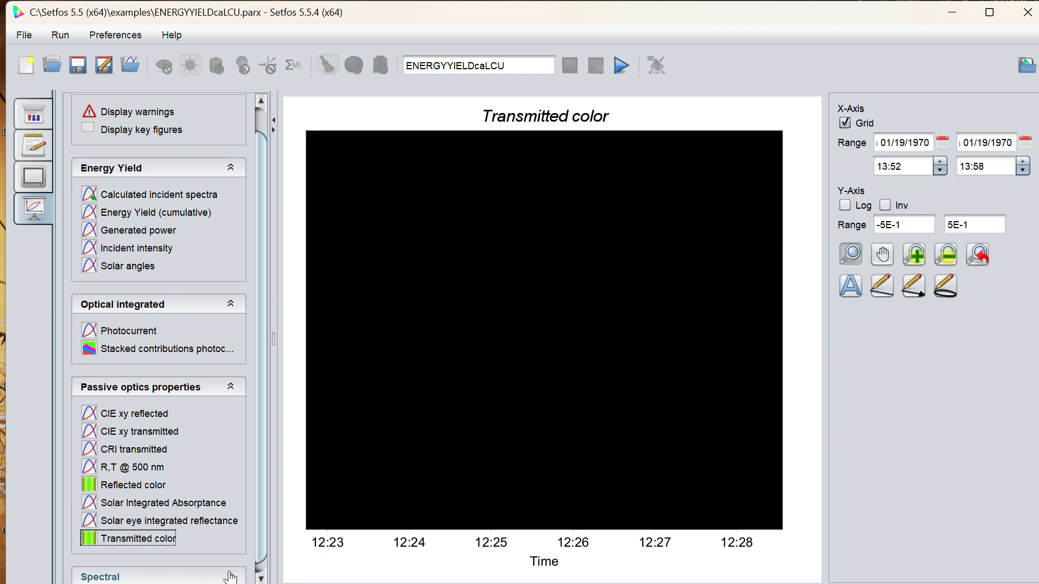
pyautogui.click(231, 578)
pyautogui.click(139, 501)
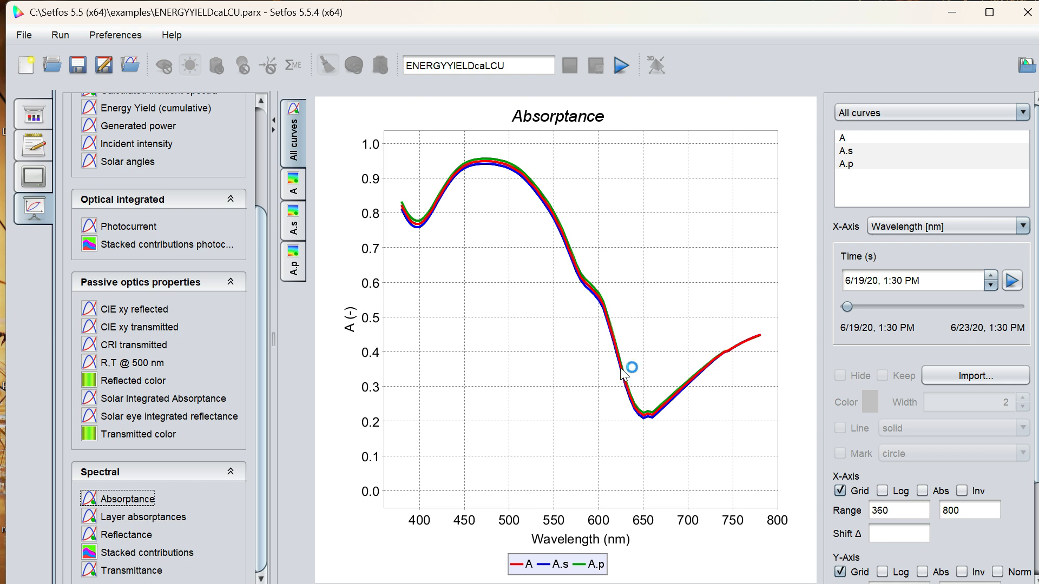
pyautogui.click(1012, 281)
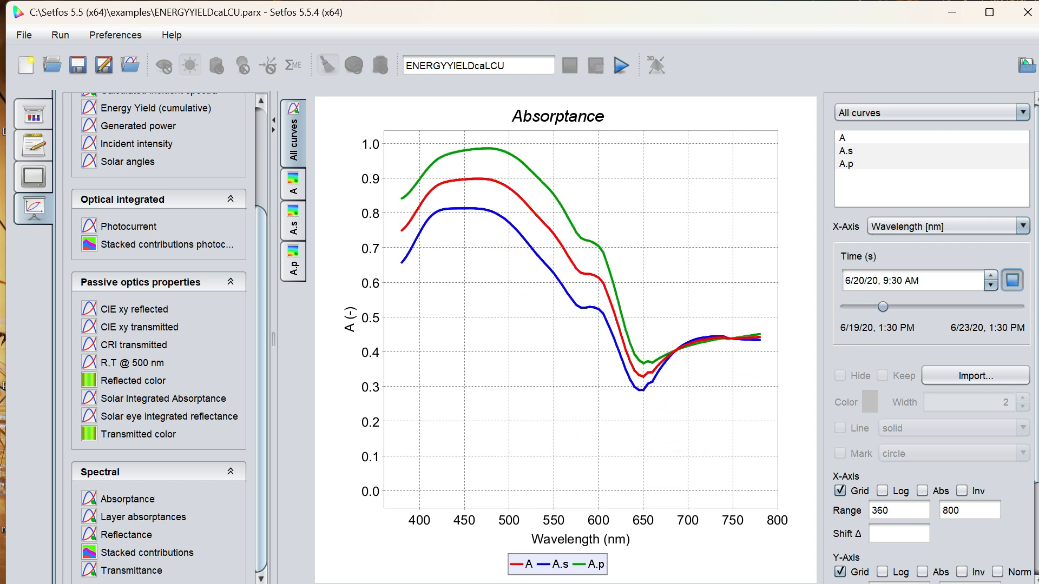
pyautogui.click(963, 229)
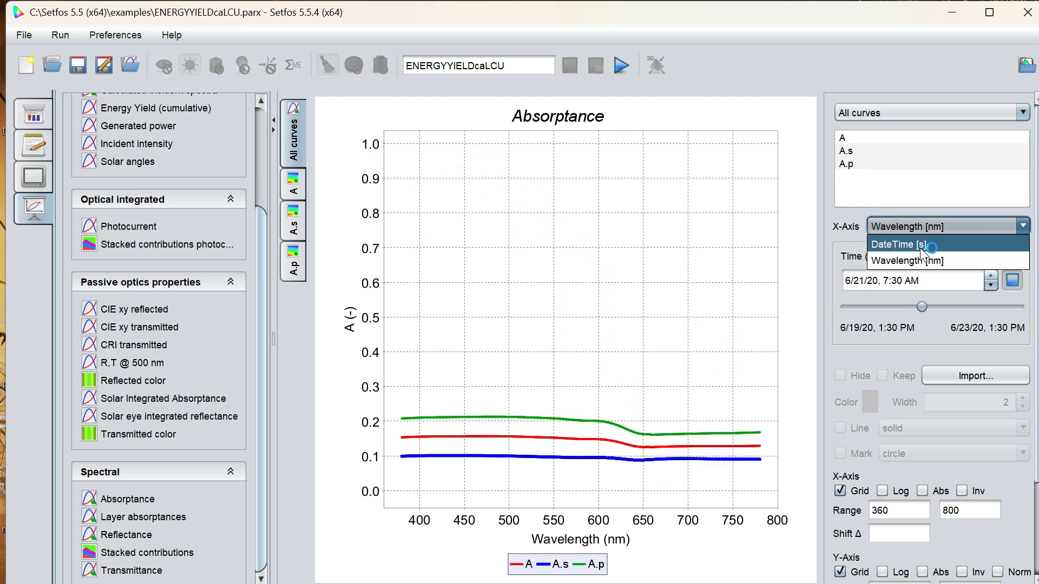
pyautogui.click(920, 246)
pyautogui.click(1017, 295)
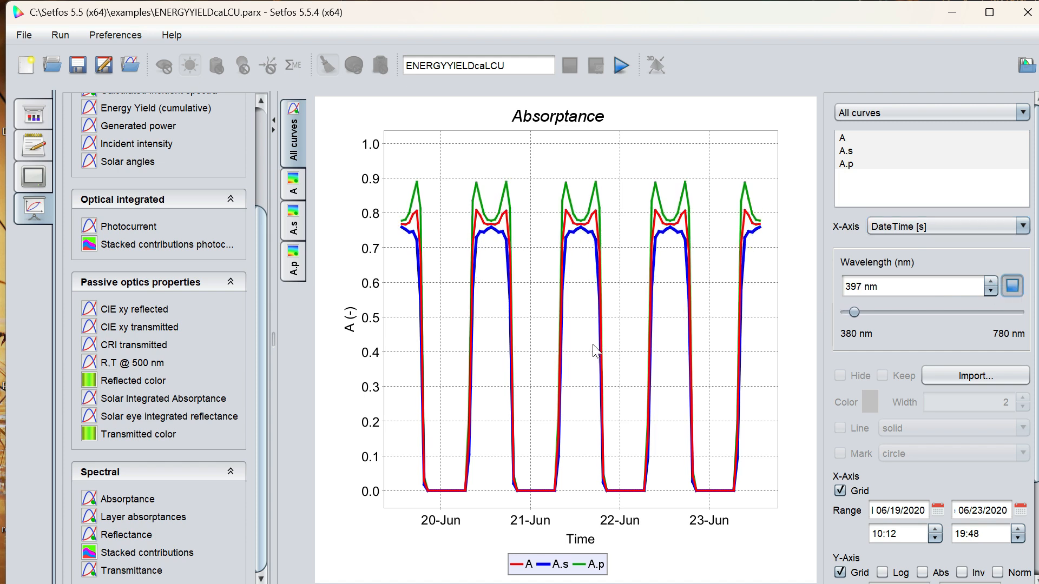
# Examine the spectral plots of layer absorptances, reflectance and stacked contributions.
pyautogui.click(126, 517)
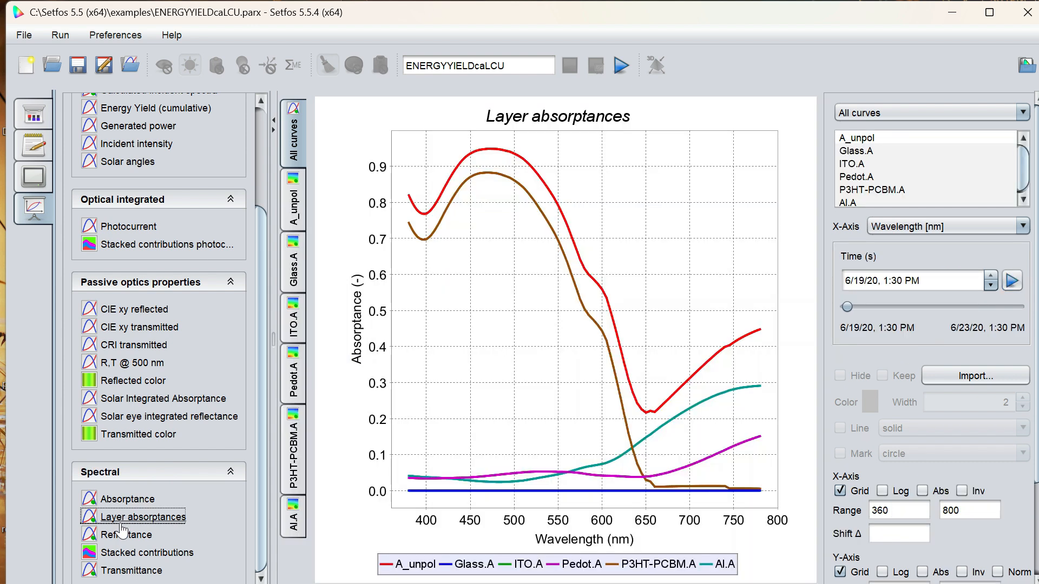
pyautogui.click(123, 535)
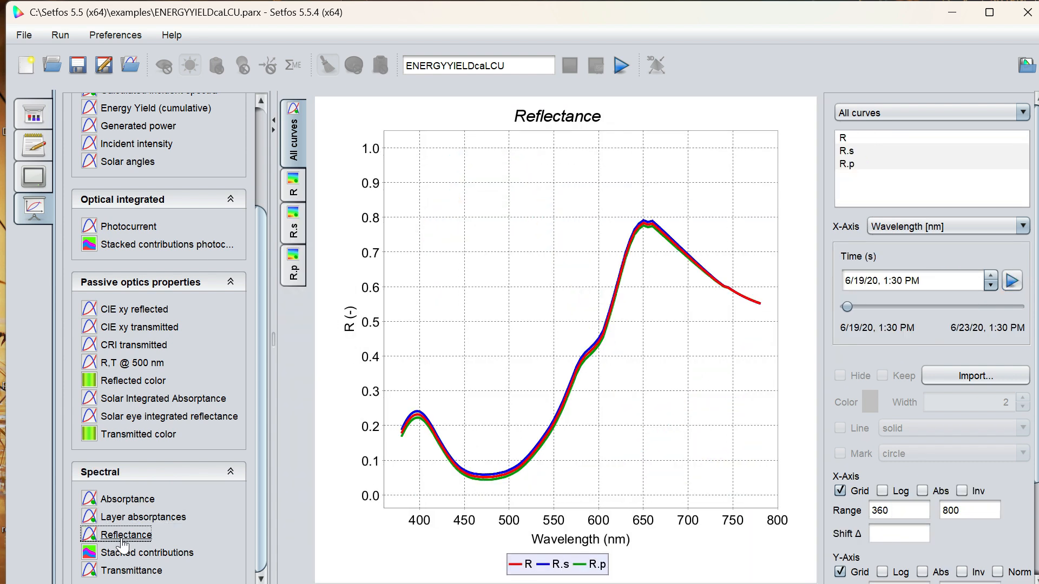
pyautogui.click(125, 553)
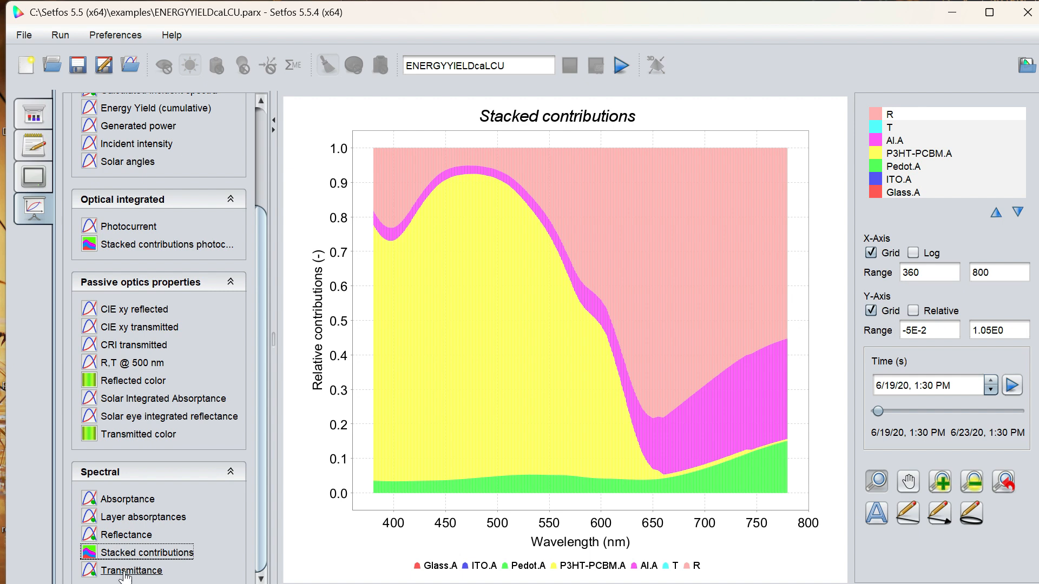
# Examine the spectral transmittance curves and the T.p, T.s and T maps over time and wavelength.
pyautogui.click(124, 573)
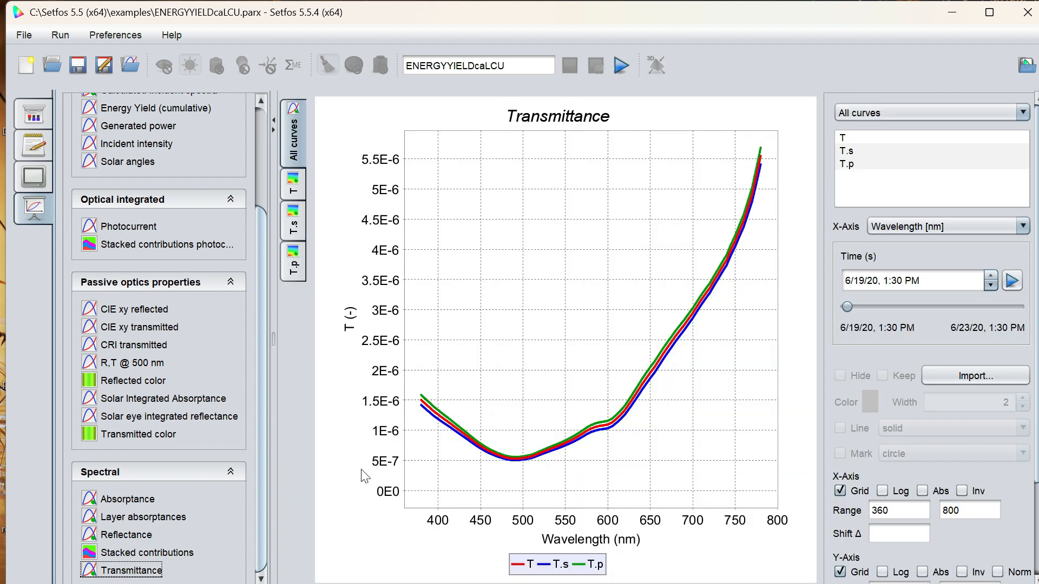
pyautogui.click(299, 275)
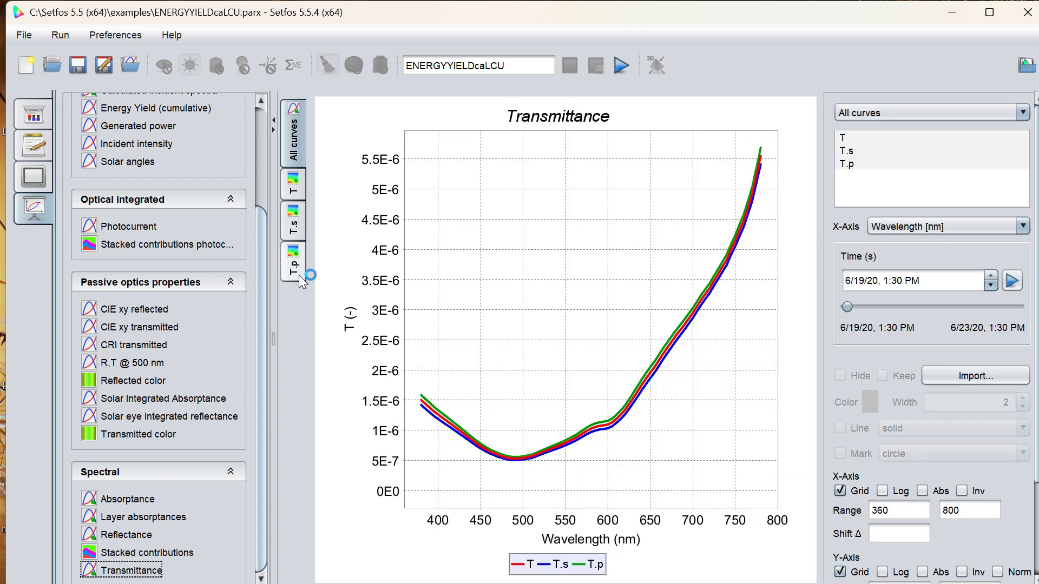
pyautogui.click(294, 228)
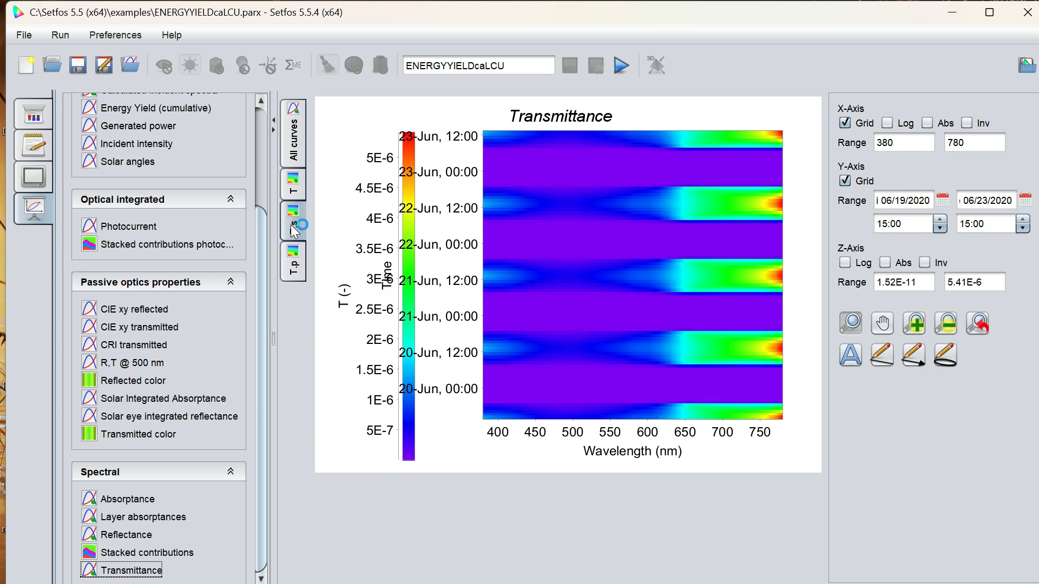
pyautogui.click(296, 177)
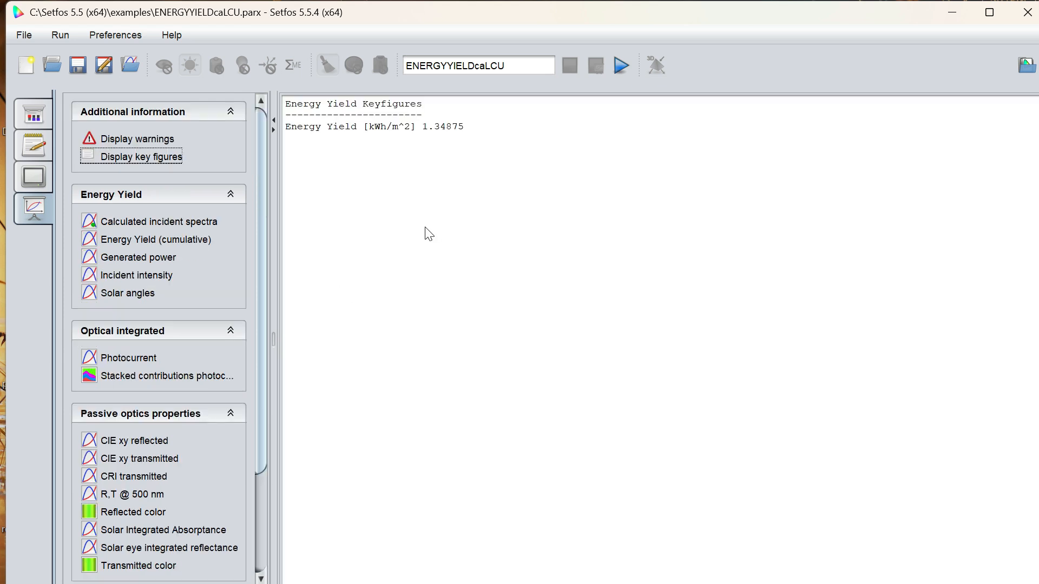